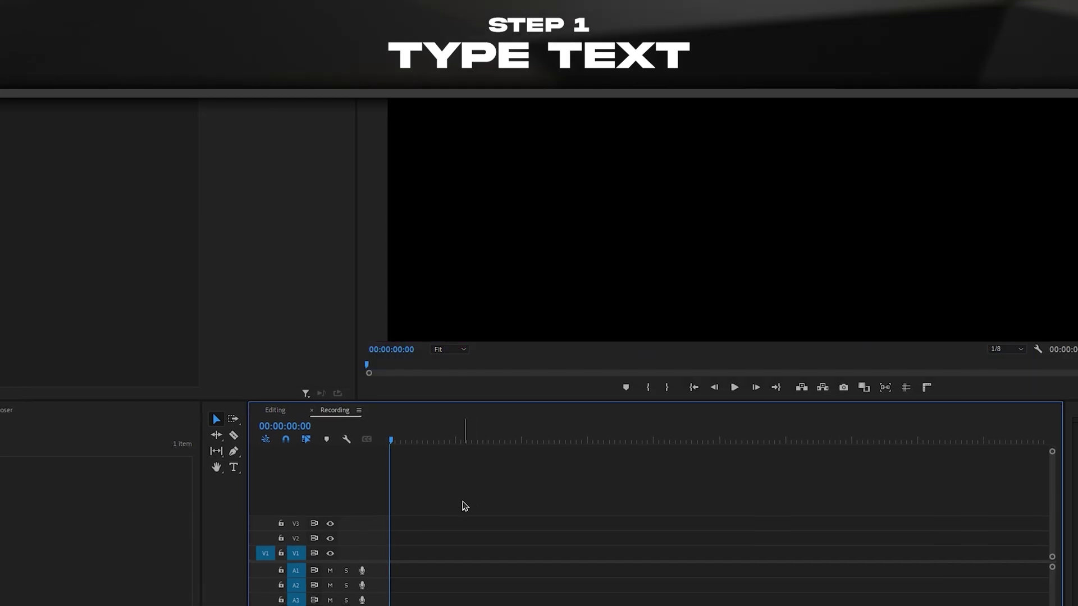
Create the title text "Premiere is Supreme" and apply the Ramp effect to it.
key("t")
left_click(448, 152)
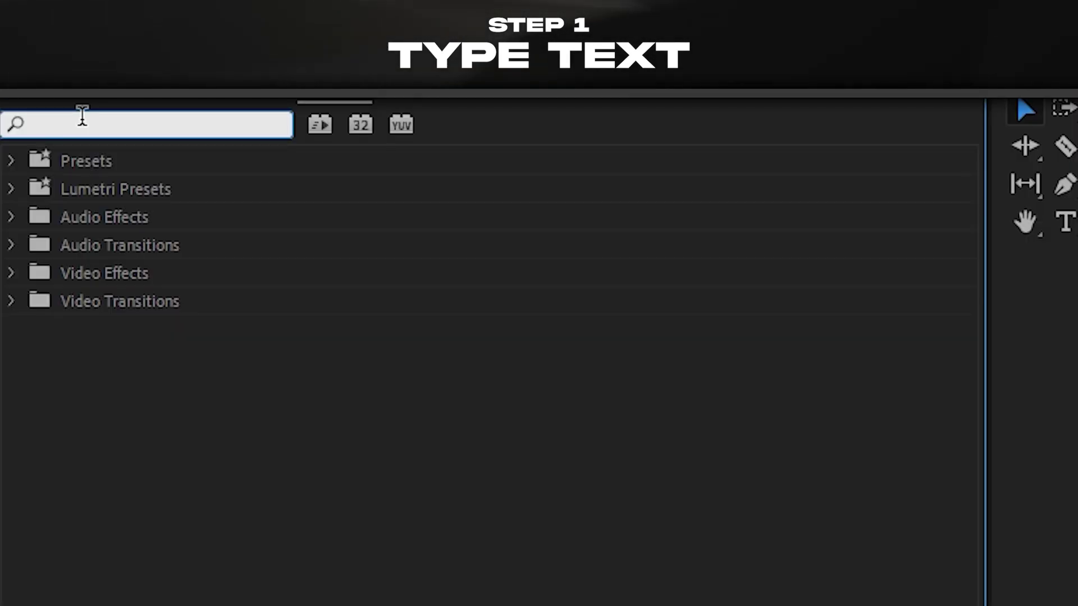
type("ramp")
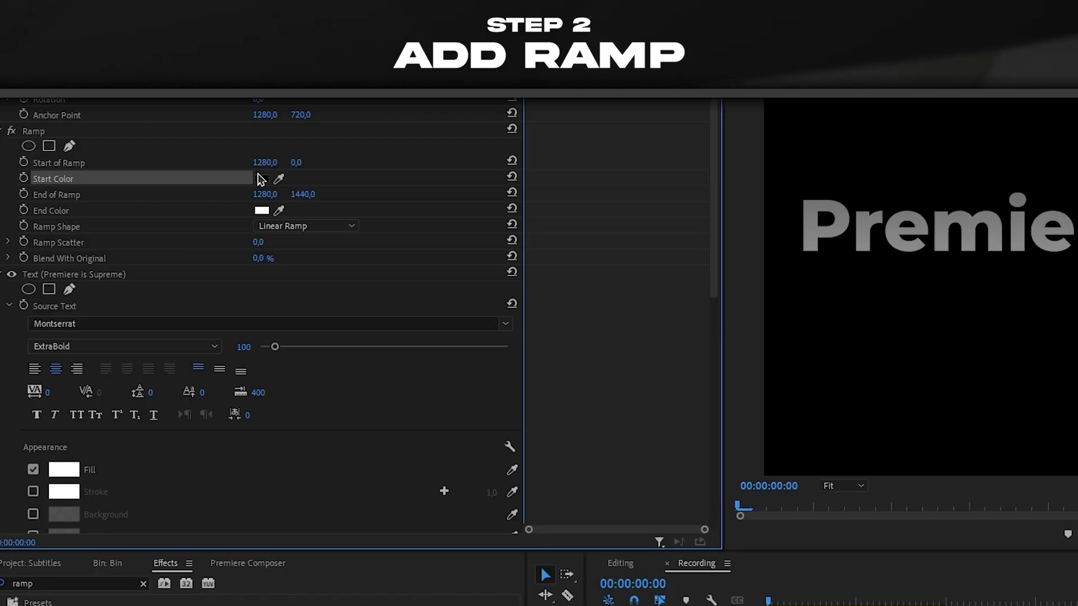
Set the ramp's start color to bright blue and end color to indigo, running from 1280, 618.1 to 1280, 837.3.
left_click(261, 178)
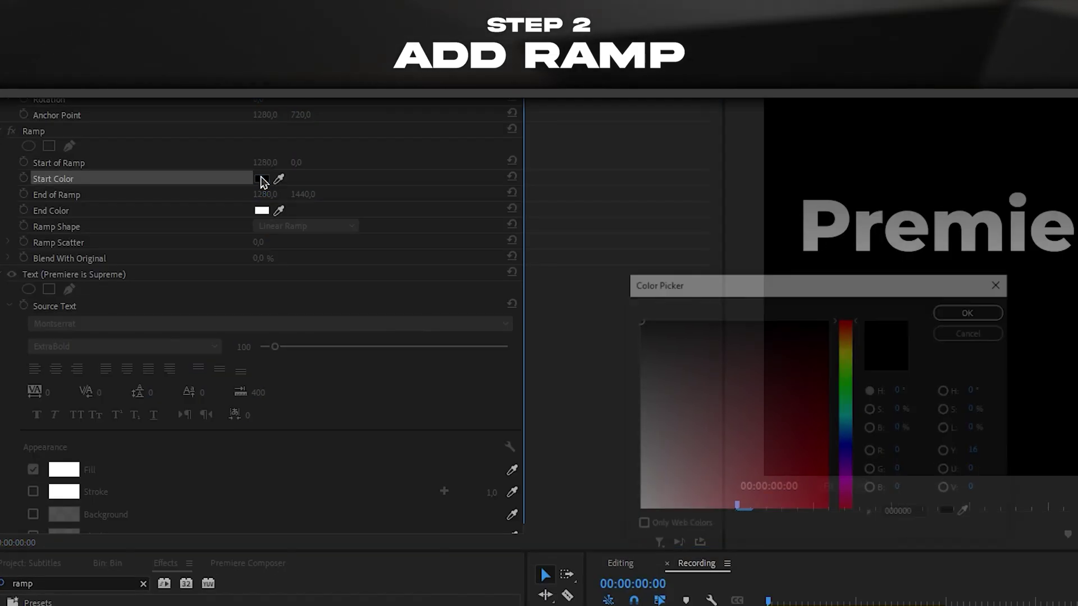
left_click_drag(846, 446, 855, 449)
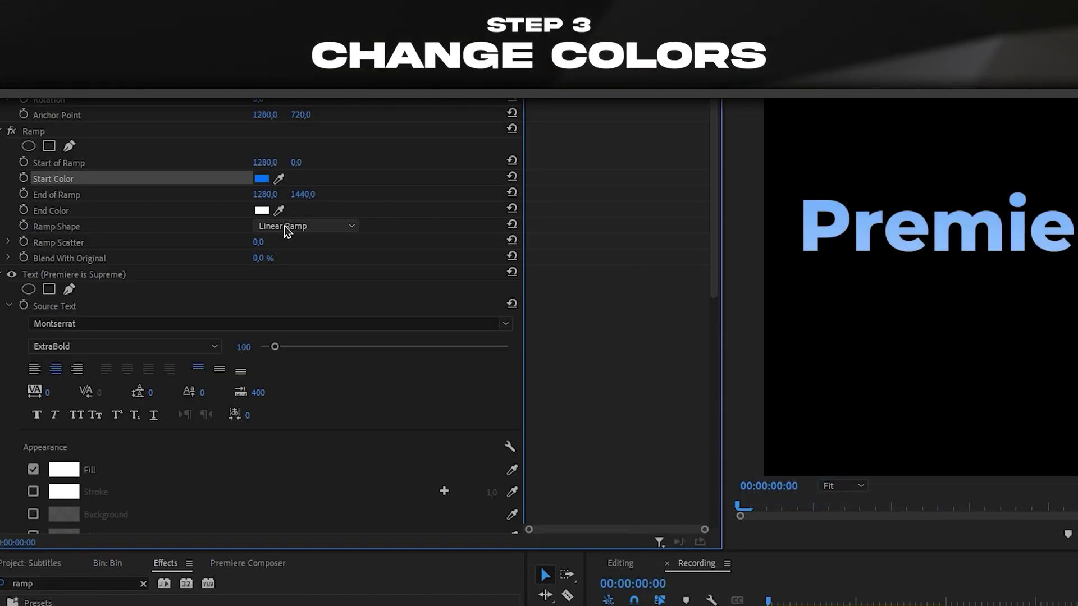
left_click(262, 211)
left_click_drag(852, 446, 854, 451)
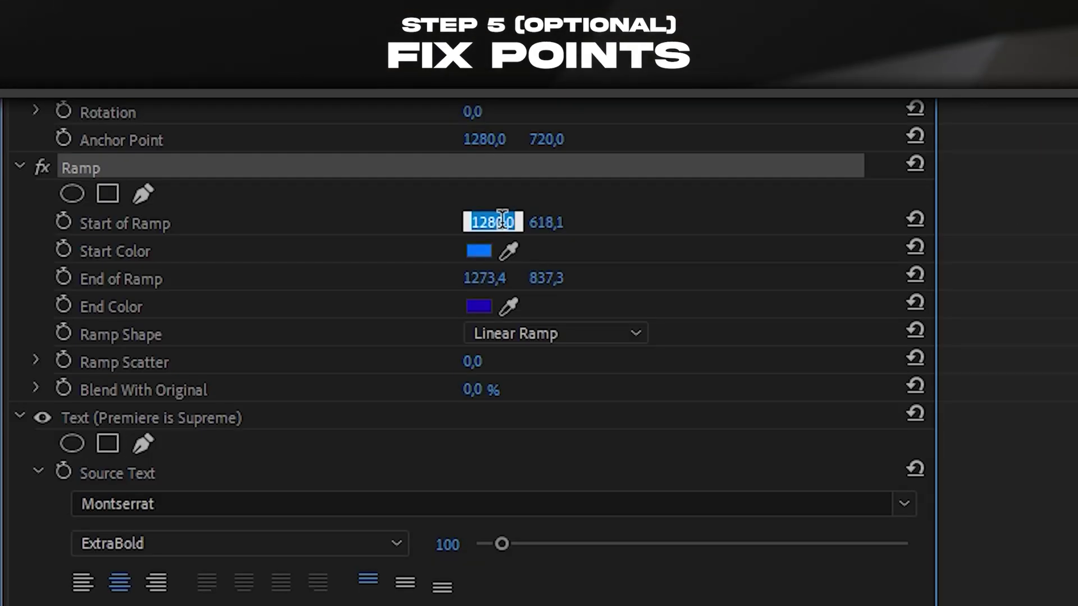
left_click(720, 276)
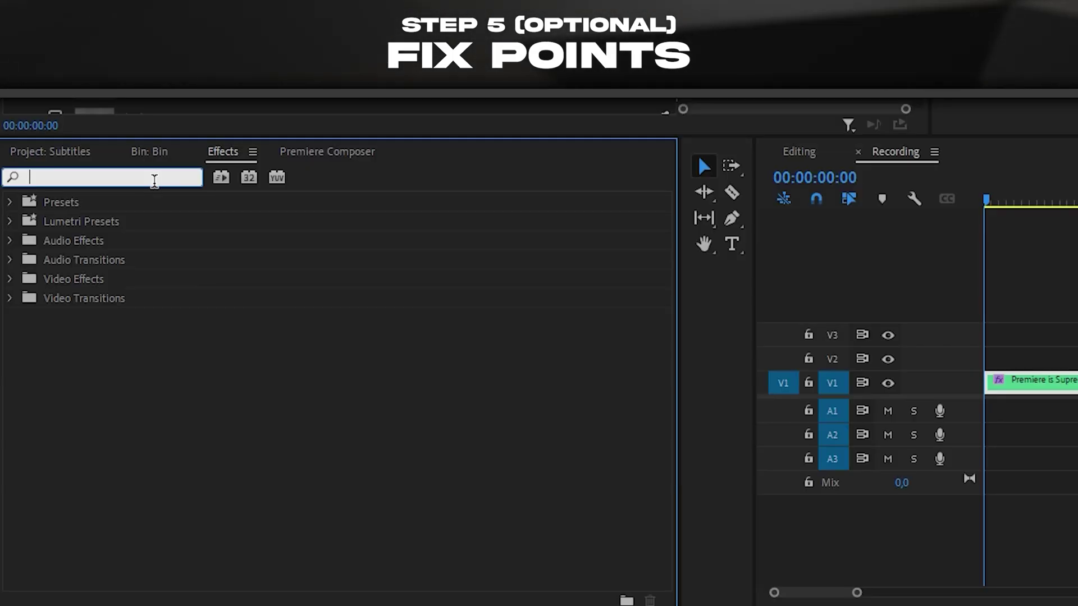
Apply the Perspective Drop Shadow effect to the title and set its shadow color to dark blue-grey 22222F.
type("drop")
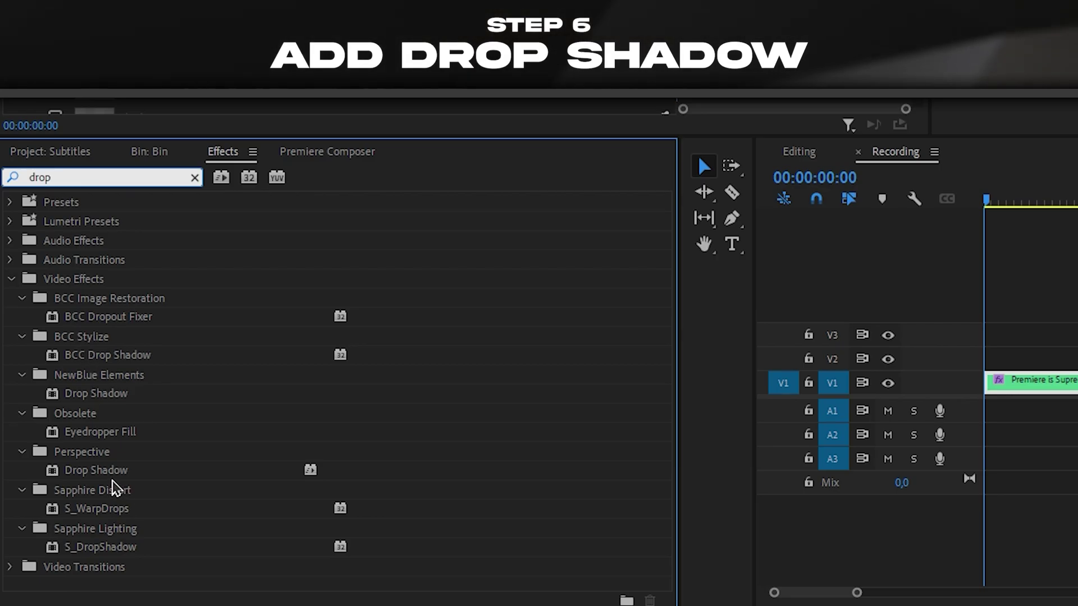
left_click_drag(114, 472, 163, 474)
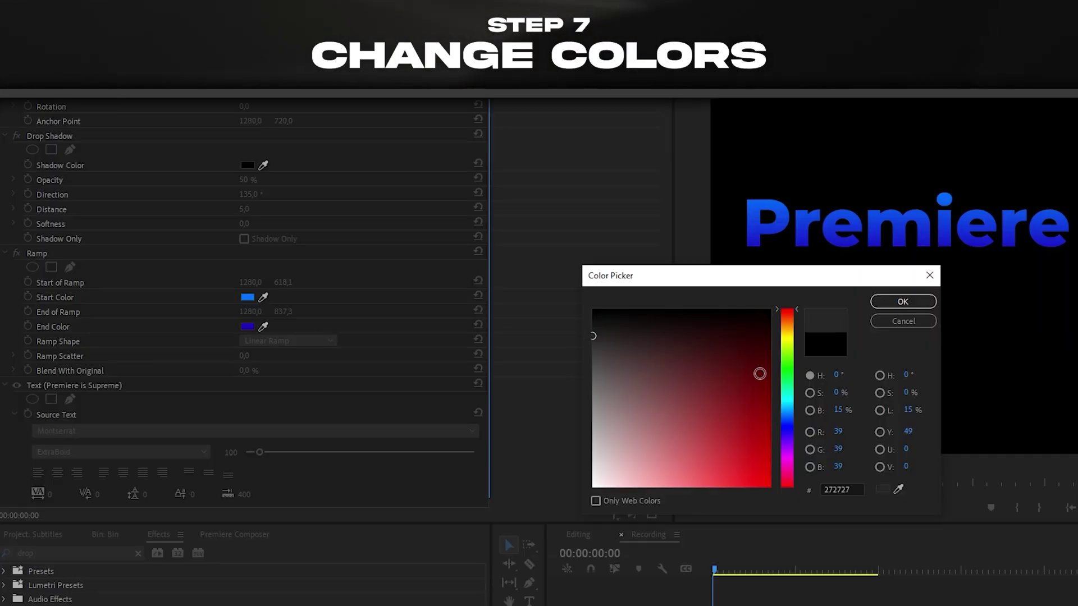
left_click(787, 426)
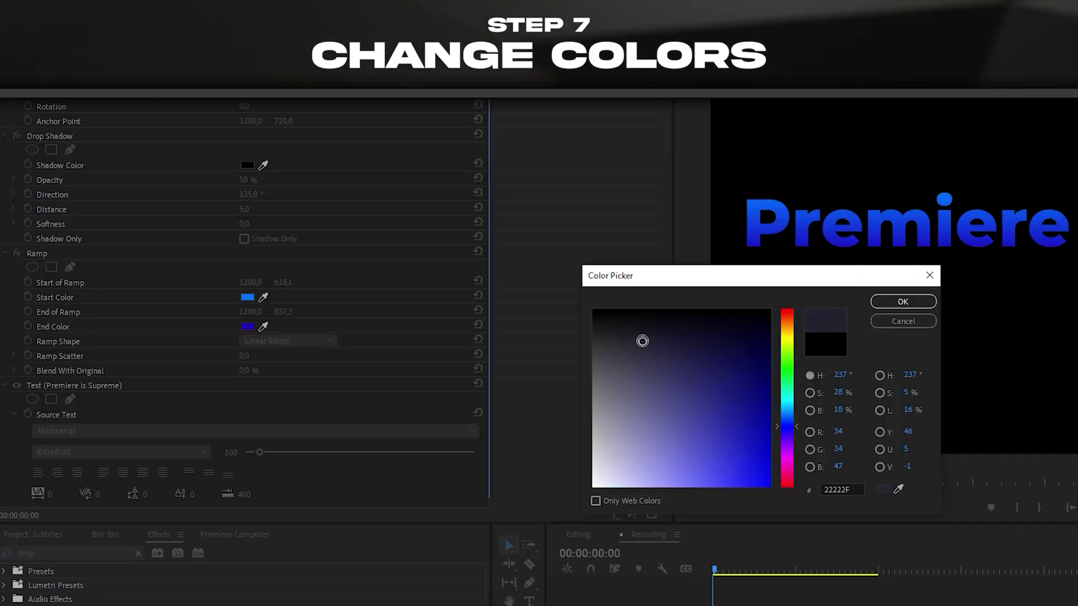
key("Return")
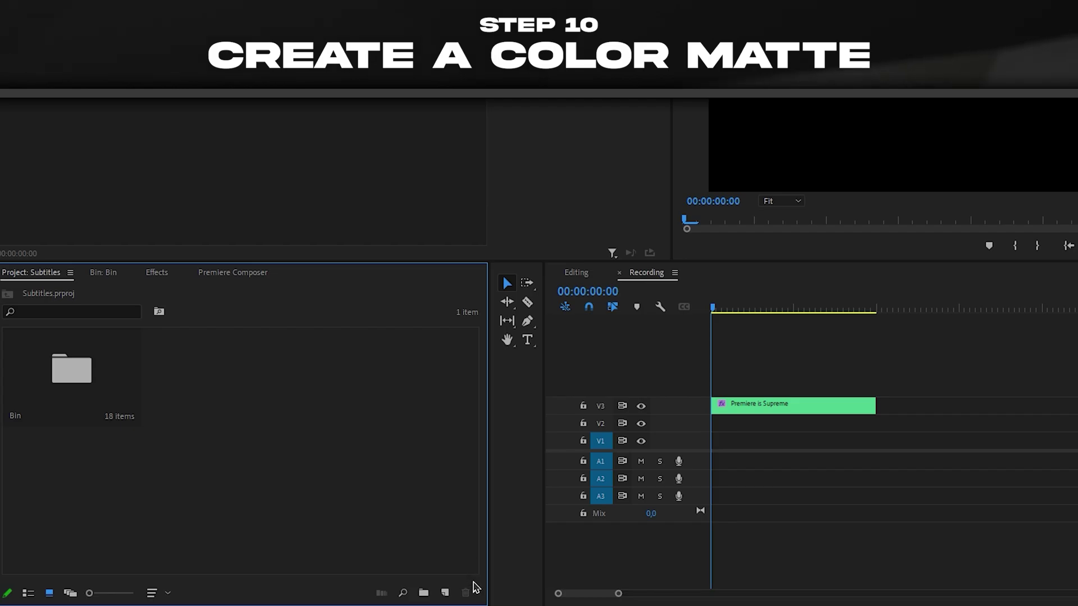
Create a 2560 x 1440 light blue color matte at 60 fps and place it on V2 beneath the title.
left_click(445, 593)
left_click(393, 543)
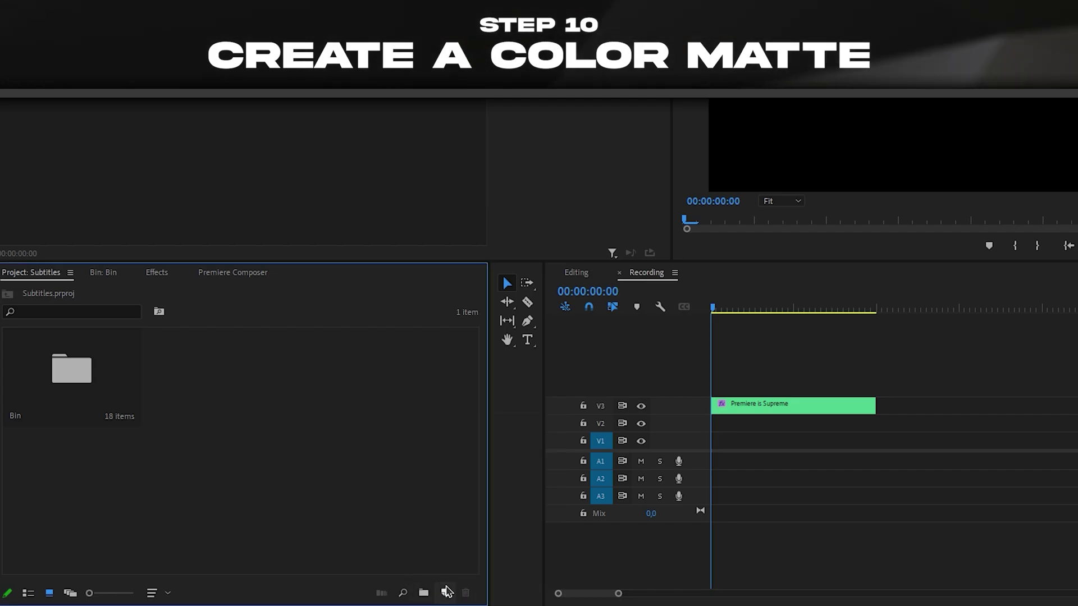
left_click(445, 593)
left_click(473, 513)
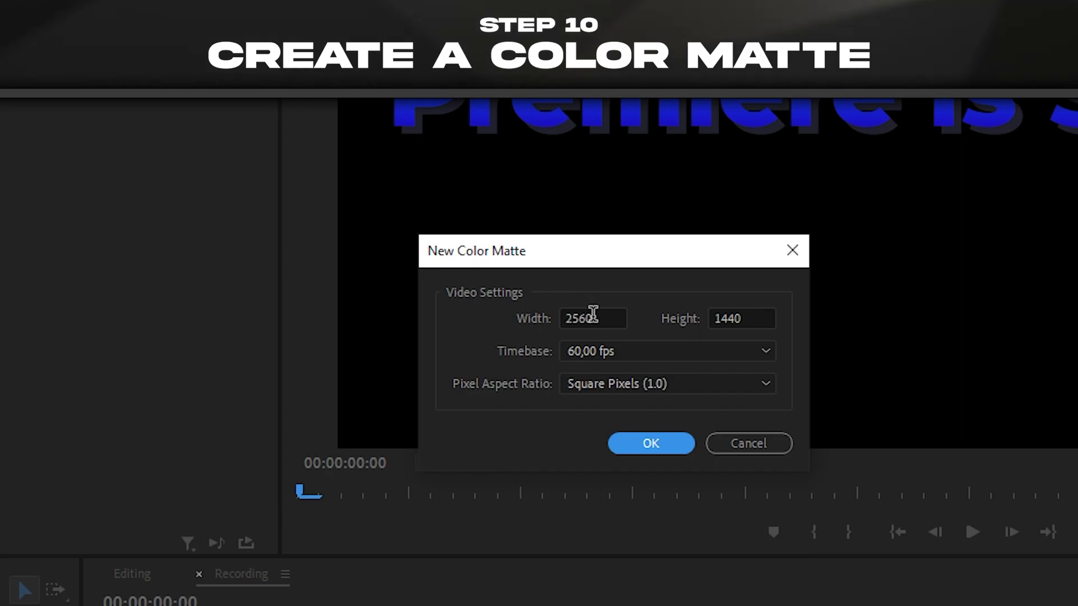
left_click(910, 188)
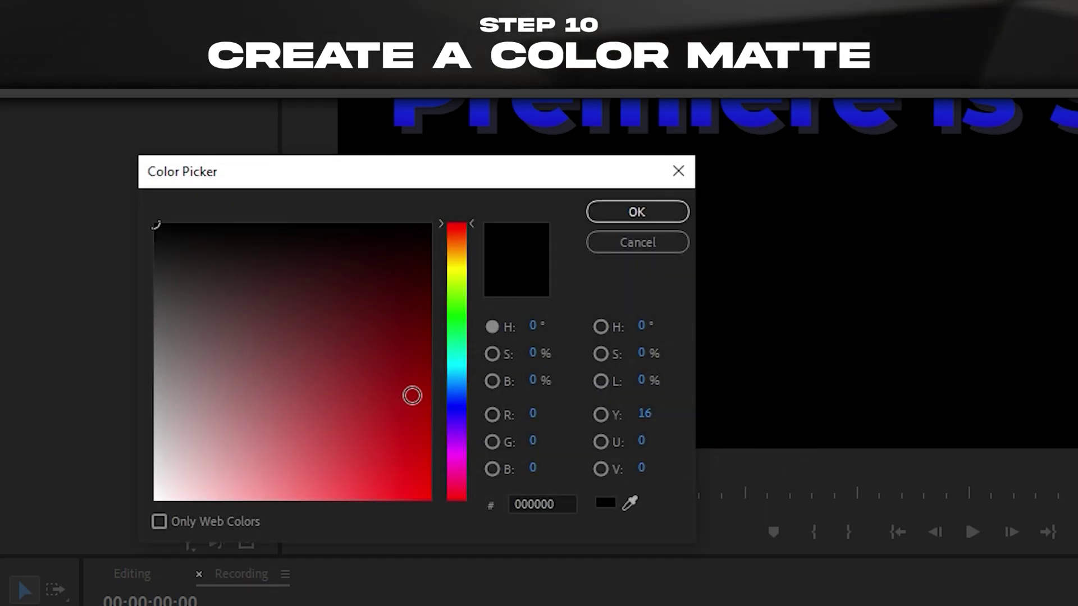
left_click(456, 380)
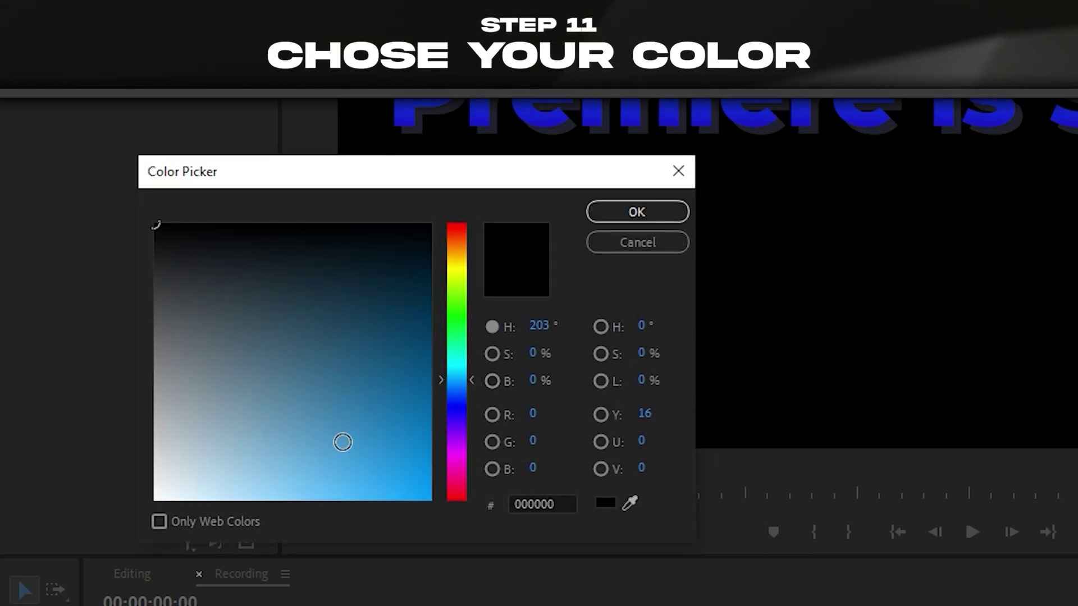
key("Return")
key("Return")
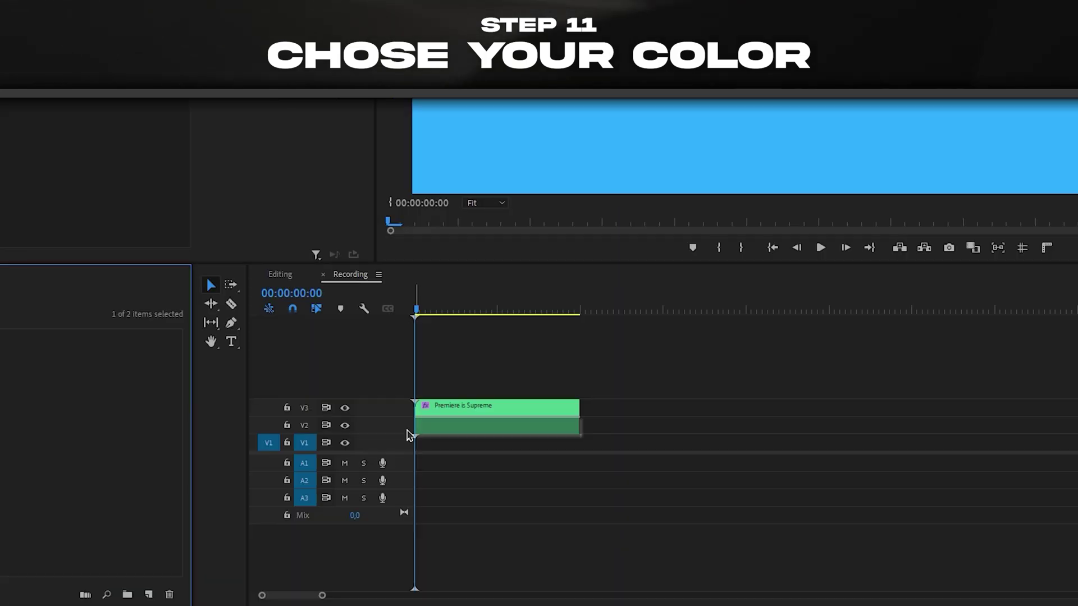
Recolor the color matte clip to dark teal and apply the Crop and Bevel Edges effects to it.
double_click(499, 427)
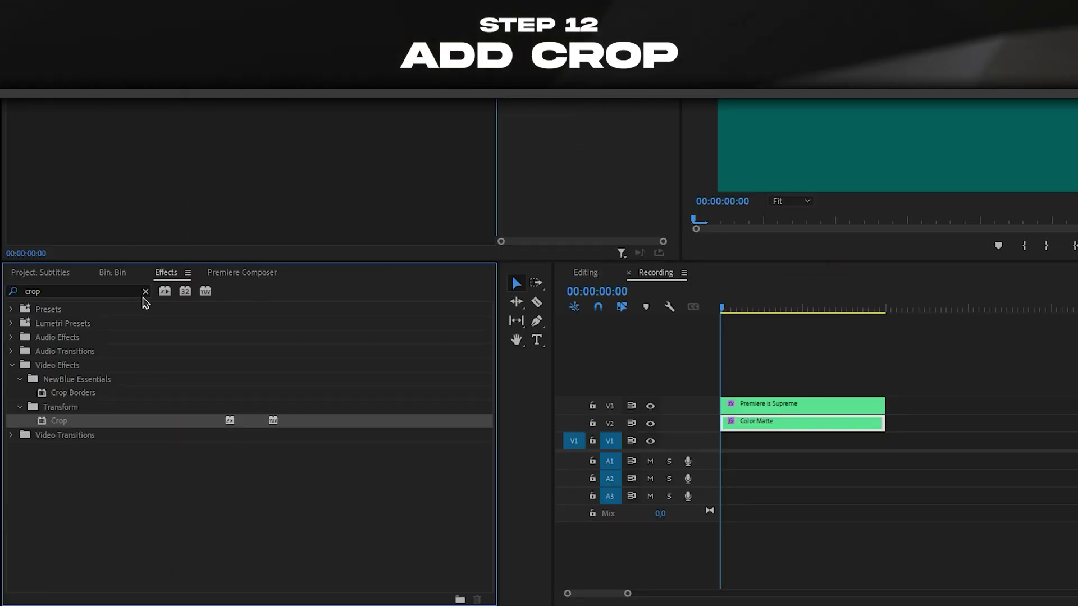
left_click(145, 290)
type("bevel")
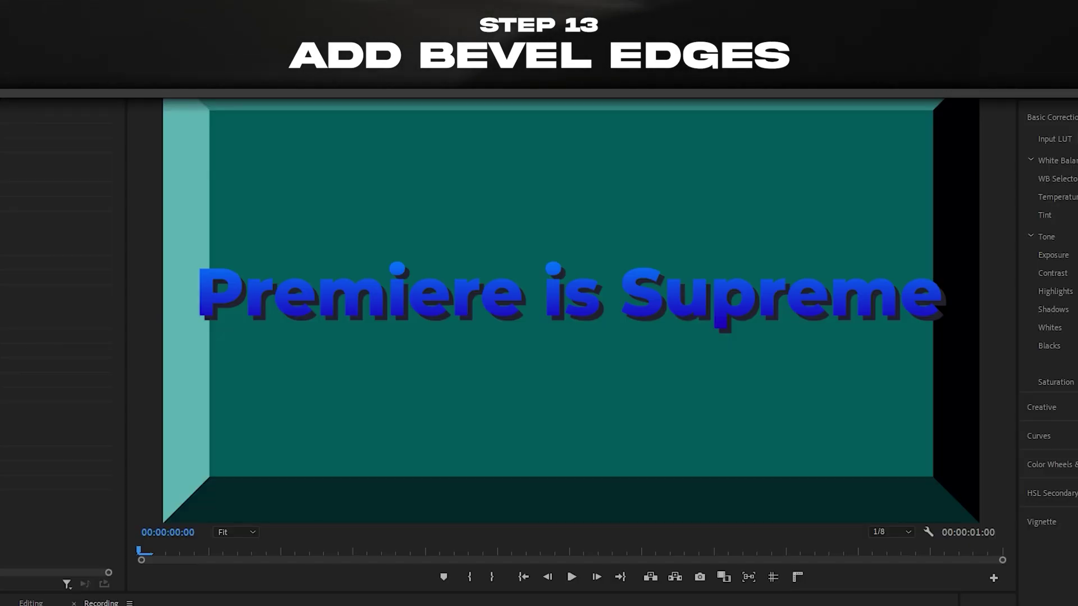
Crop the color matte from its lower and upper edges to a band around the title.
left_click(578, 409)
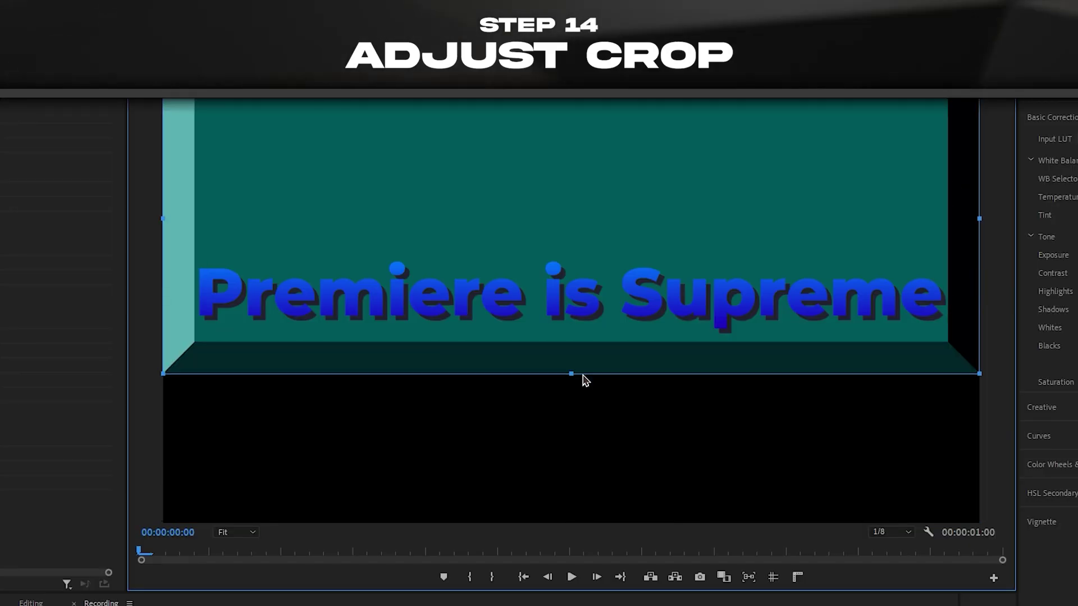
left_click_drag(573, 107, 576, 242)
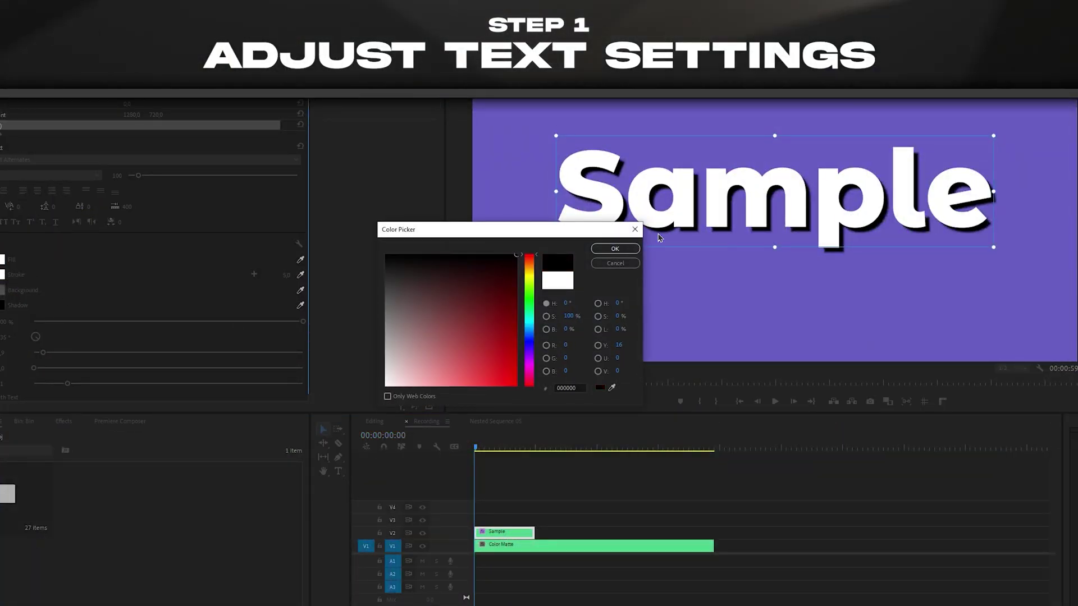
Give the Sample text a black 000000 fill and a white stroke with a width of 5.
left_click(615, 248)
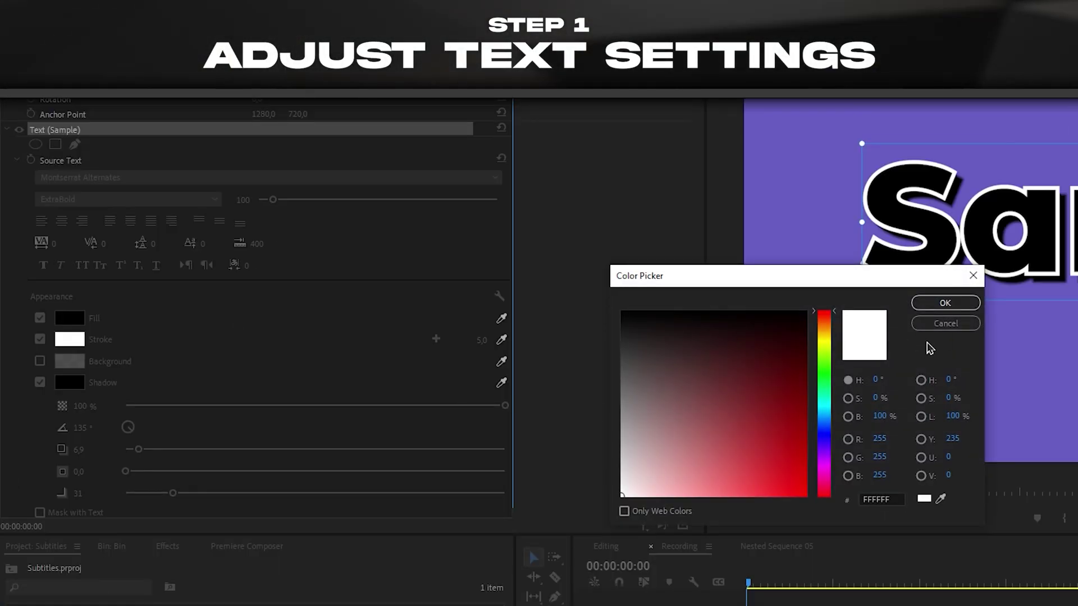
left_click(945, 323)
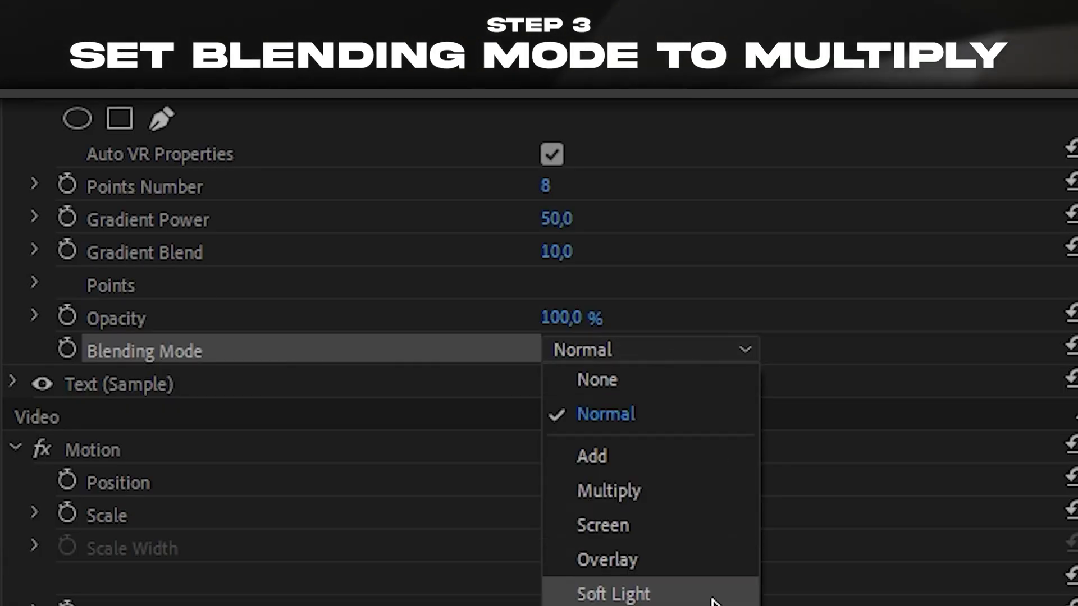
Set the VR Color Gradients blending mode to Multiply and edit the color of one of its points.
left_click(716, 492)
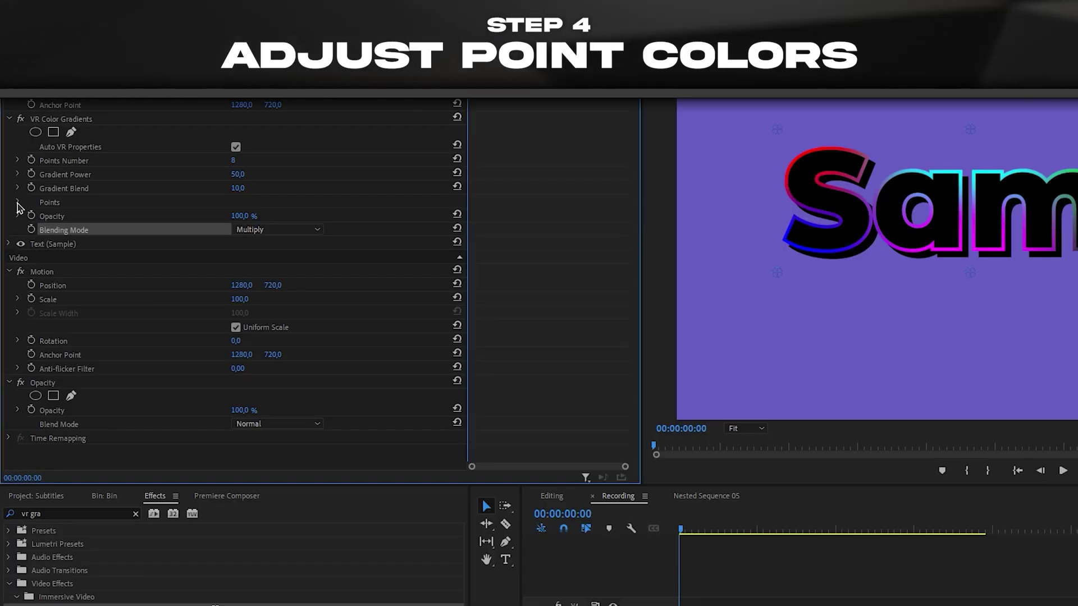
left_click(40, 216)
scroll(223, 349, "down", 2)
left_click(239, 331)
left_click(756, 399)
key("Return")
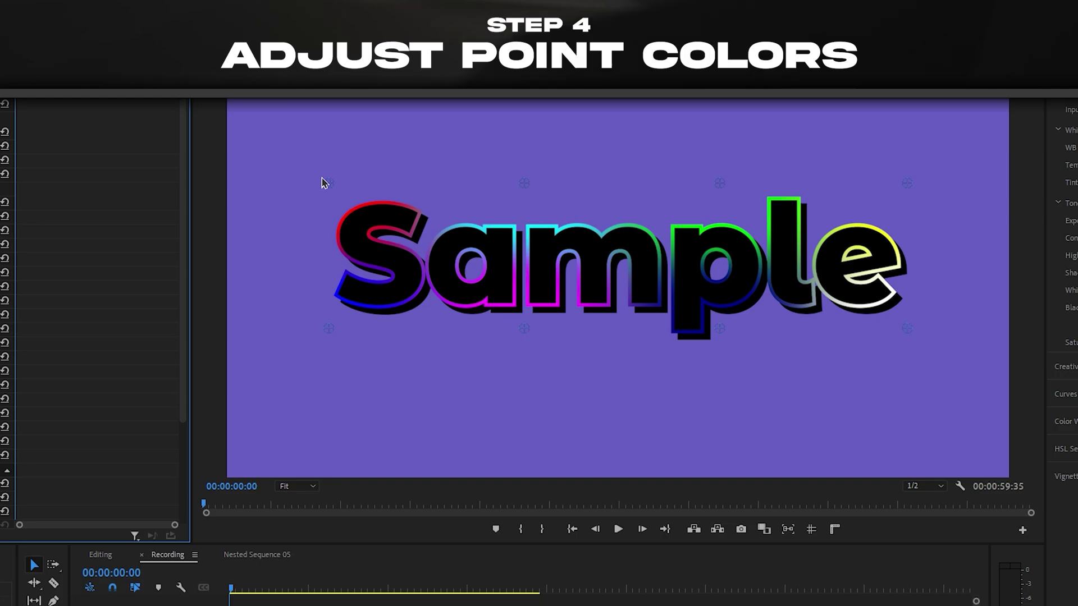
Move the gradient points in the preview closer to the letters of the Sample text.
left_click_drag(325, 183, 351, 212)
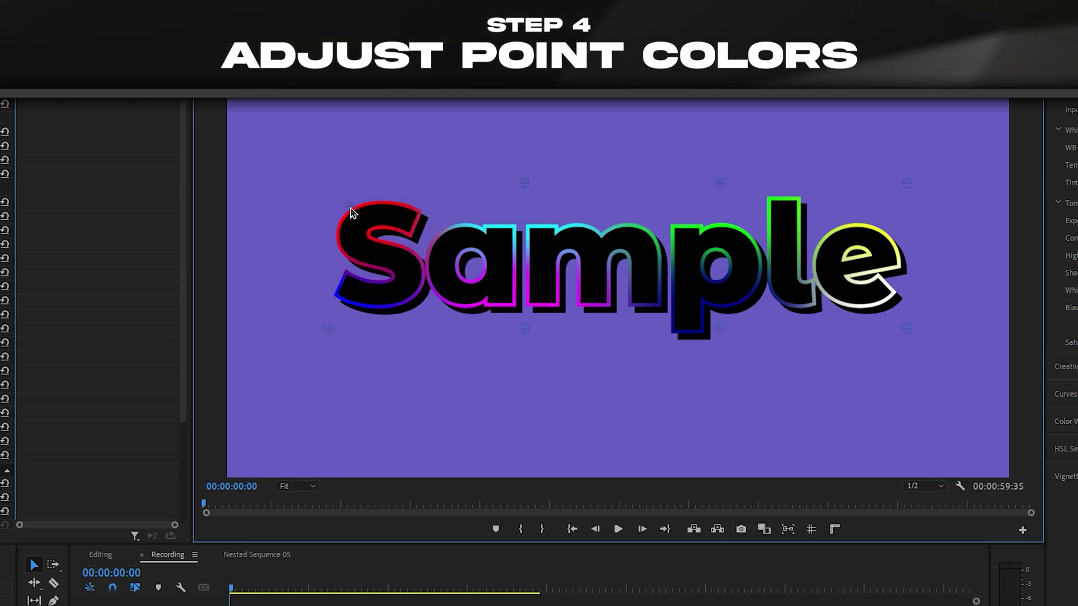
left_click_drag(713, 341, 666, 349)
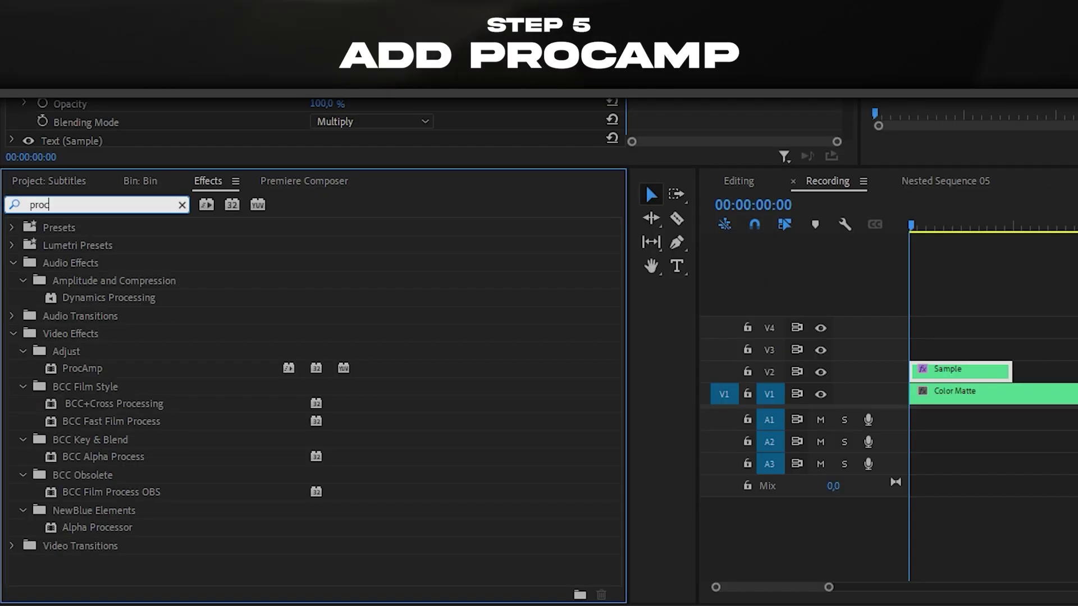
Apply the ProcAmp effect to the Sample clip and enable keyframing for its Hue.
type("a")
left_click(267, 331)
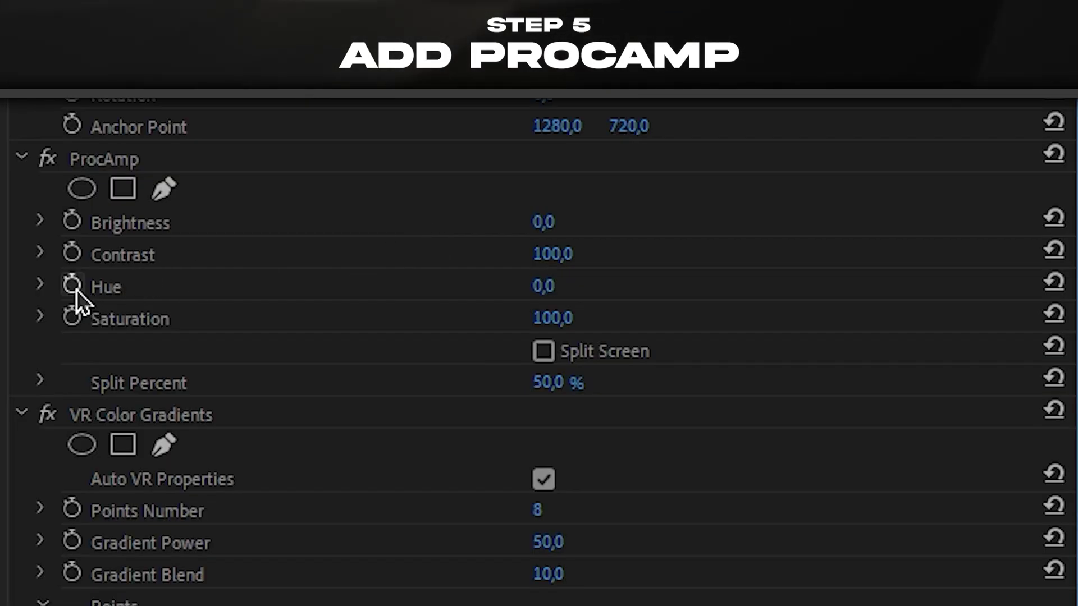
left_click(75, 287)
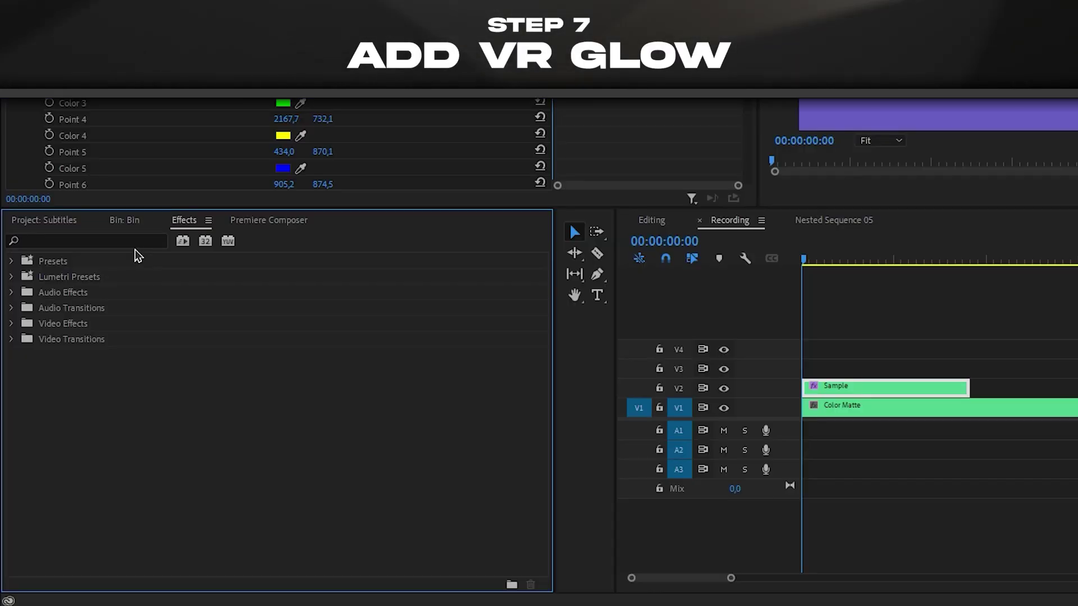
Find the VR Glow effect and apply it to the Sample clip.
left_click(135, 241)
type("vr glow")
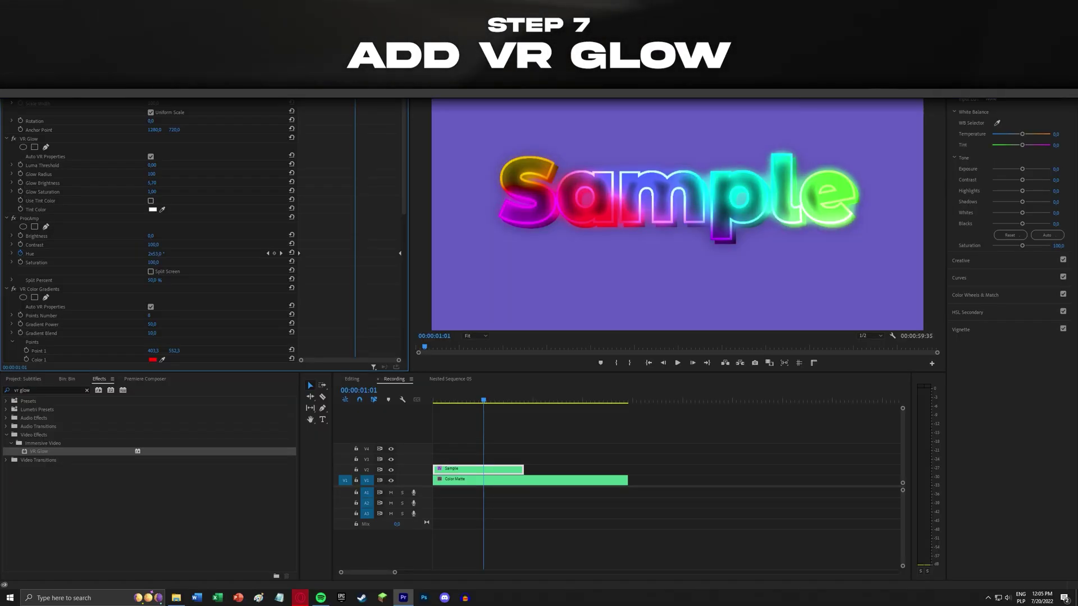
left_click(486, 426)
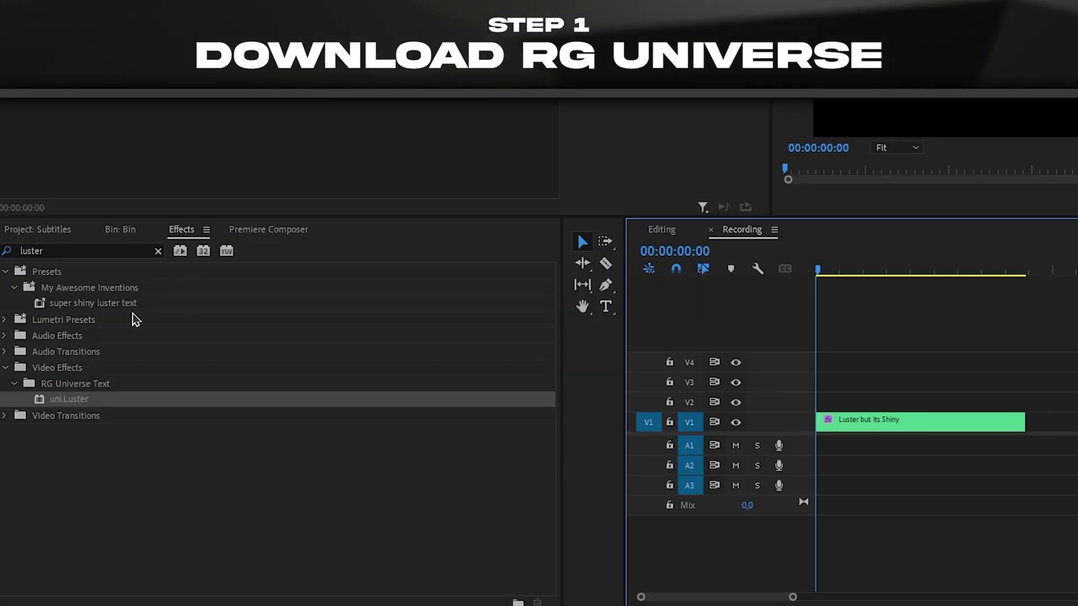
Apply the uni.Luster effect to the "Luster but its Shiny" title clip.
left_click(57, 528)
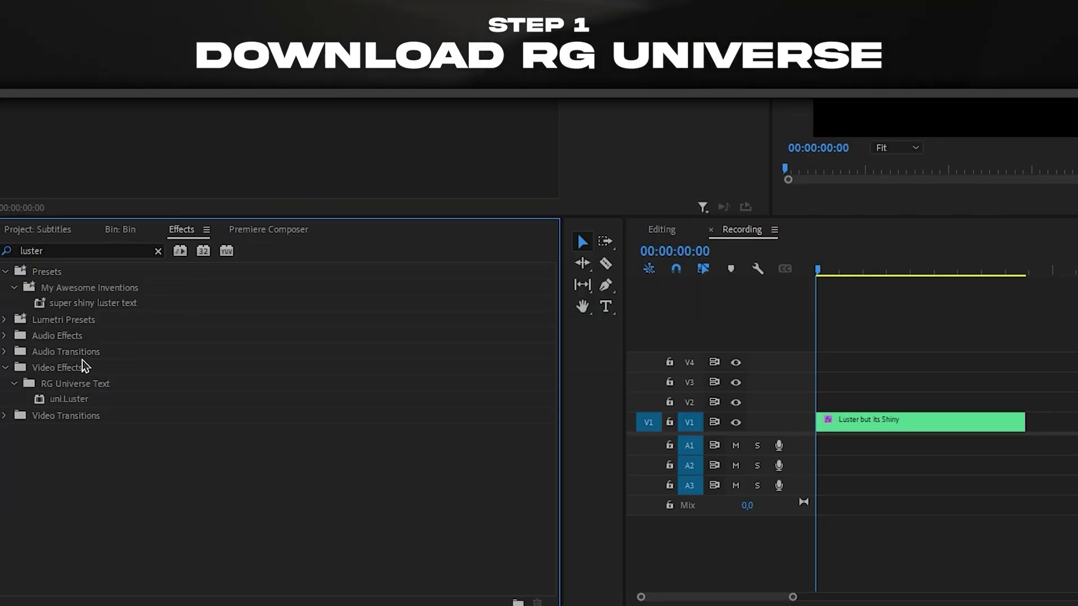
left_click_drag(70, 399, 842, 422)
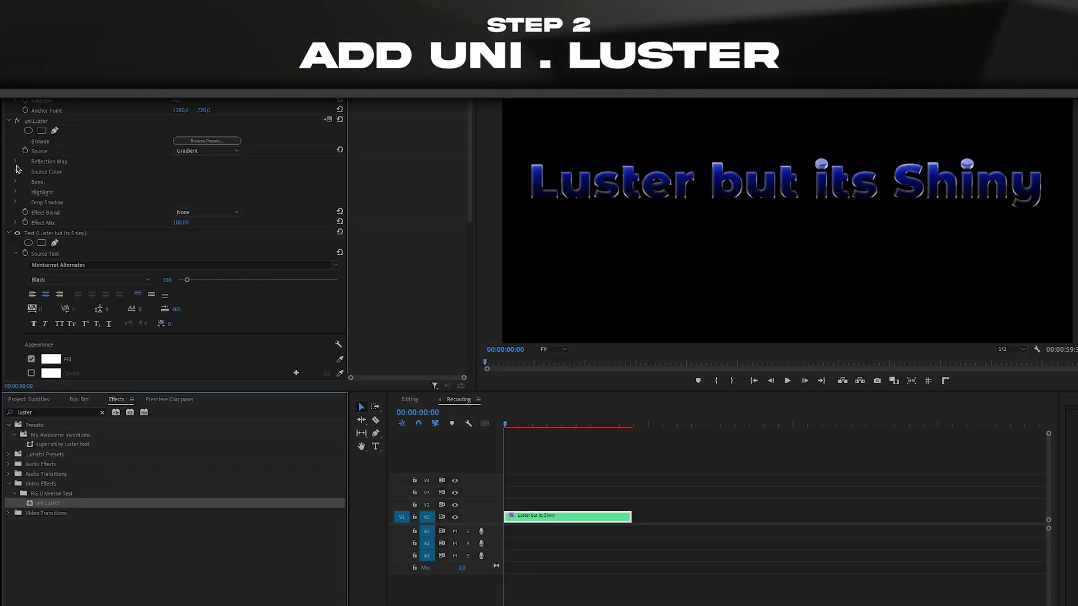
Adjust the uni.Luster source colors, setting Source Color 3 to a vivid blue-violet.
left_click(15, 162)
left_click(15, 162)
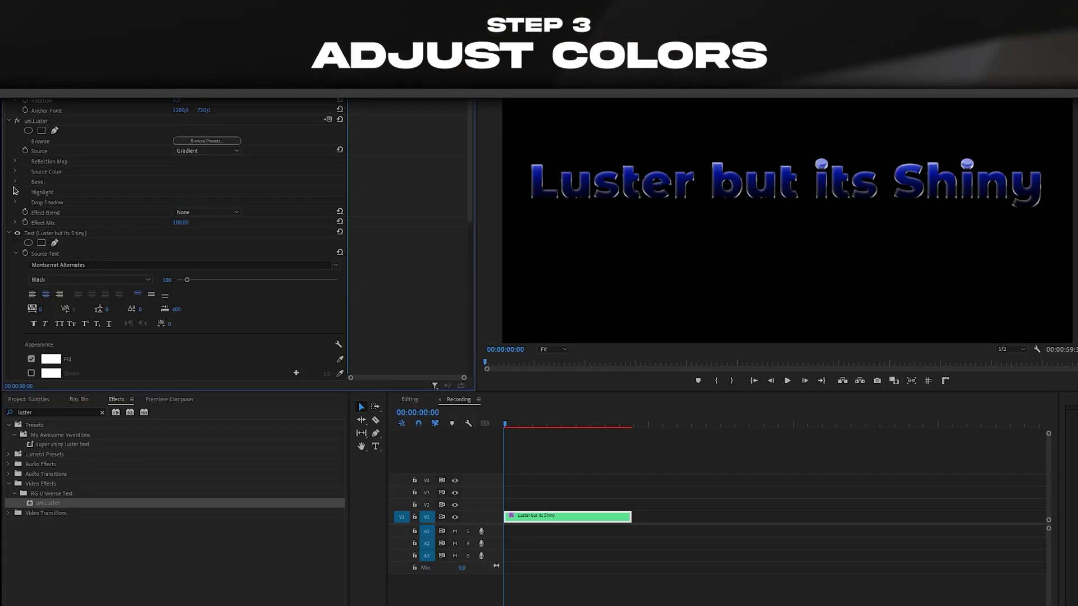
left_click(15, 172)
left_click(399, 285)
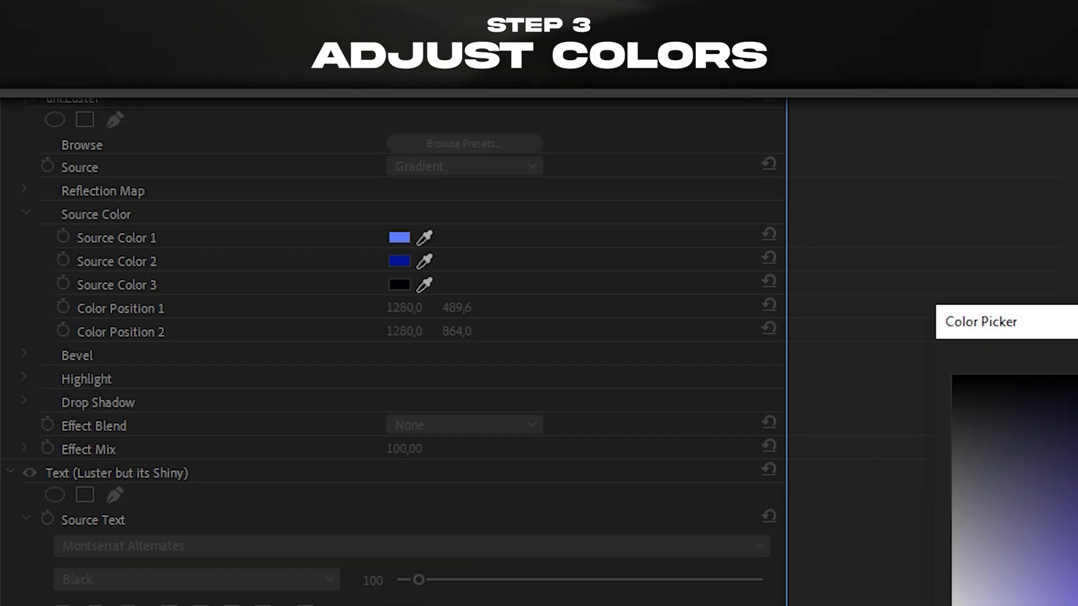
key("Return")
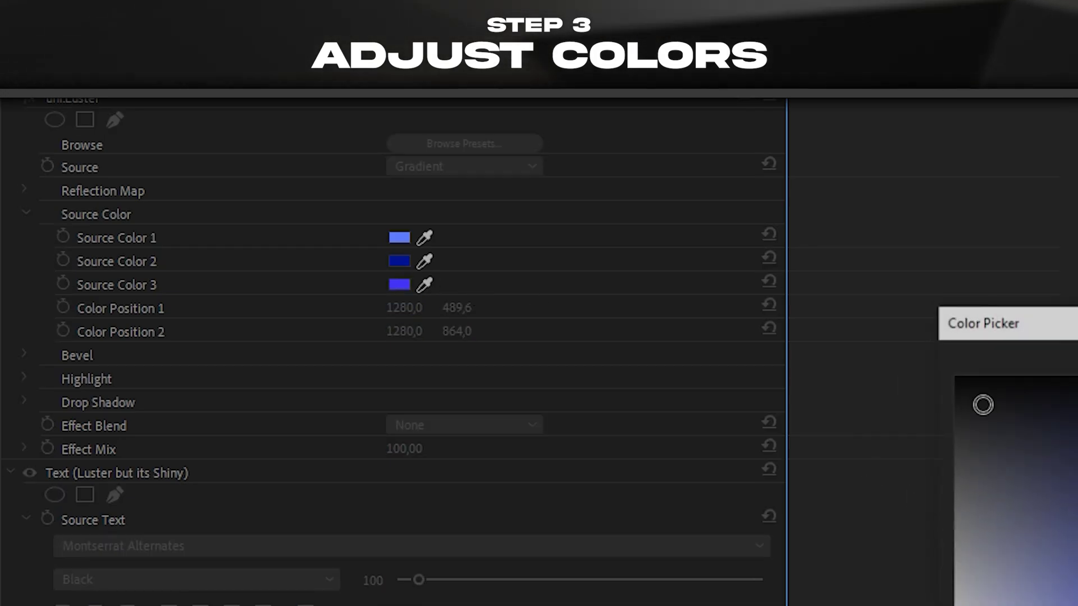
key("Return")
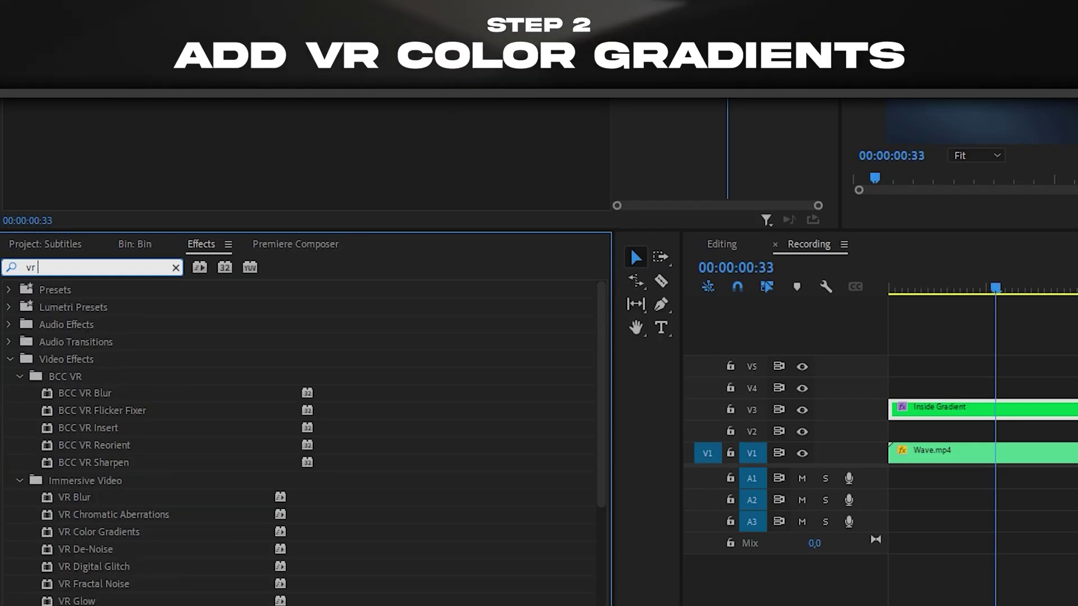
Apply VR Color Gradients to the Inside Gradient title, using the Darken blending mode and 2 points.
type("col")
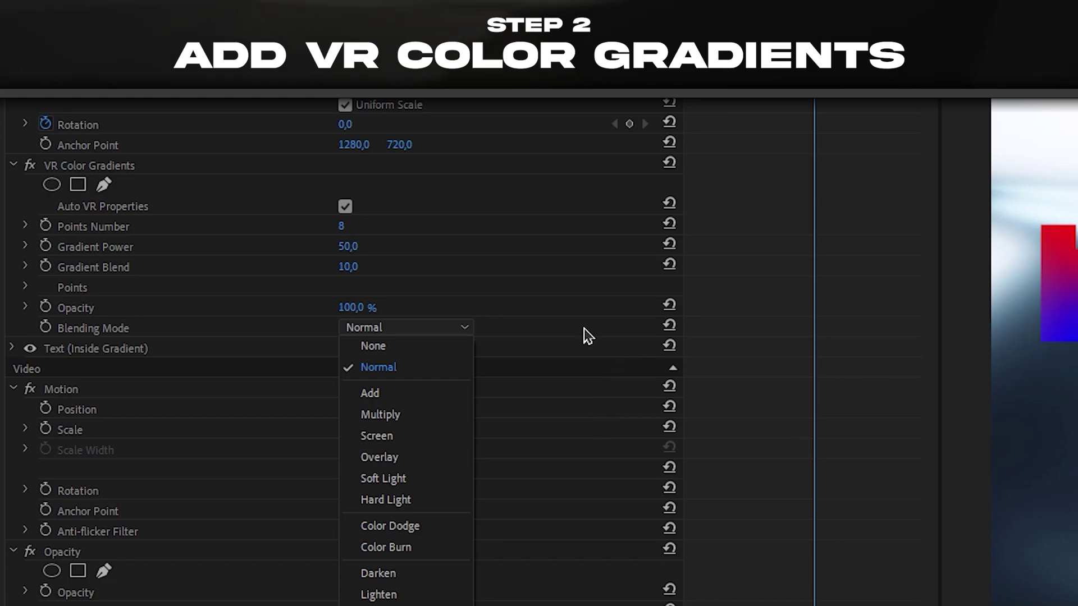
left_click(422, 574)
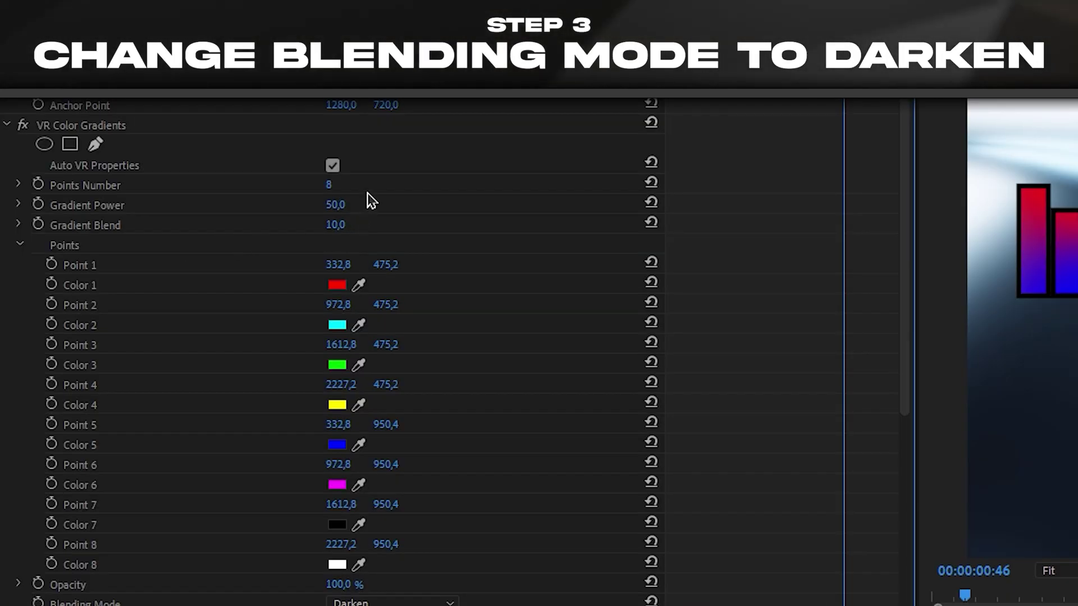
type("2")
key("Return")
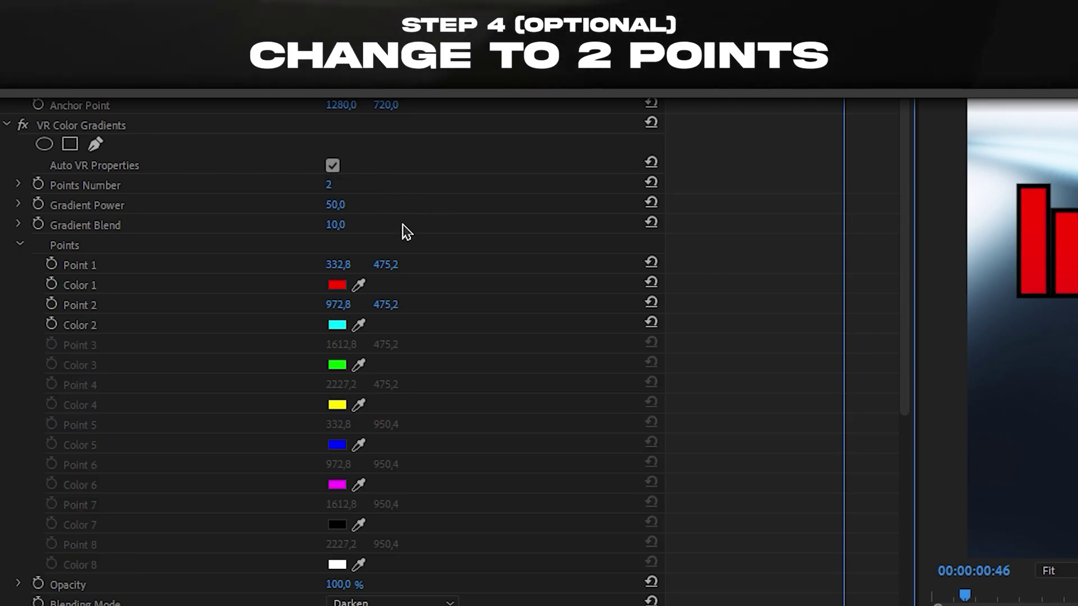
Set the gradient's second color to yellow FFEA00 and place the two points at opposite ends of the Inside Gradient title.
left_click(335, 287)
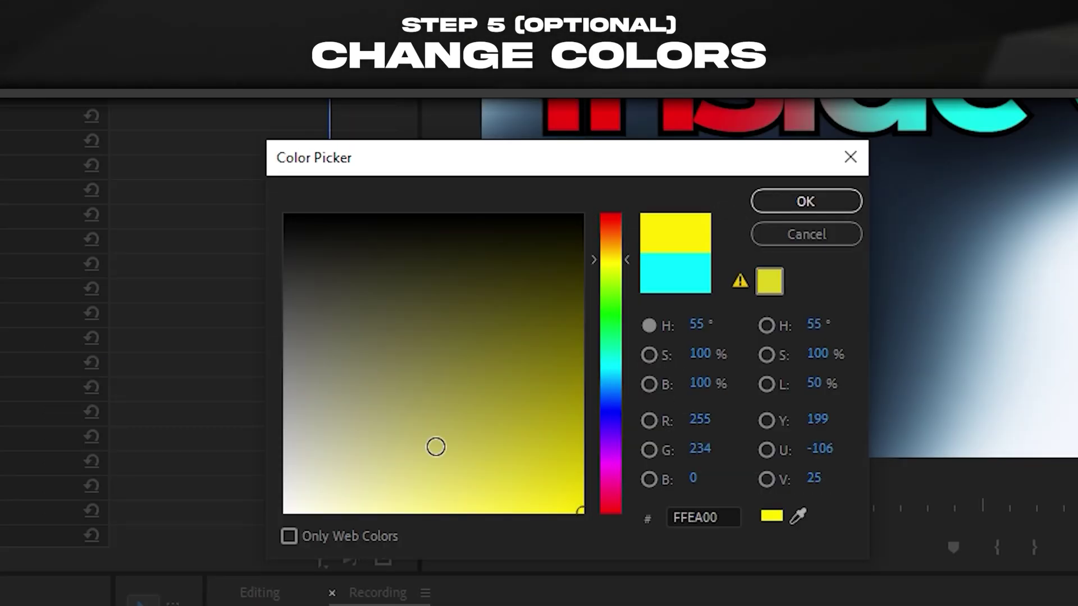
key("Return")
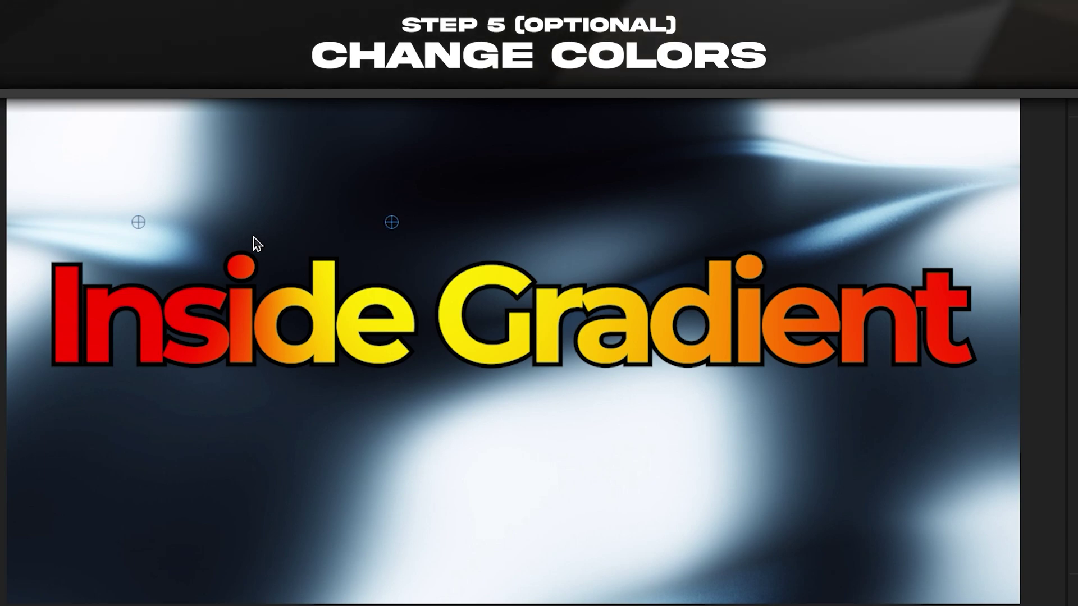
left_click_drag(141, 221, 65, 331)
left_click_drag(393, 223, 966, 318)
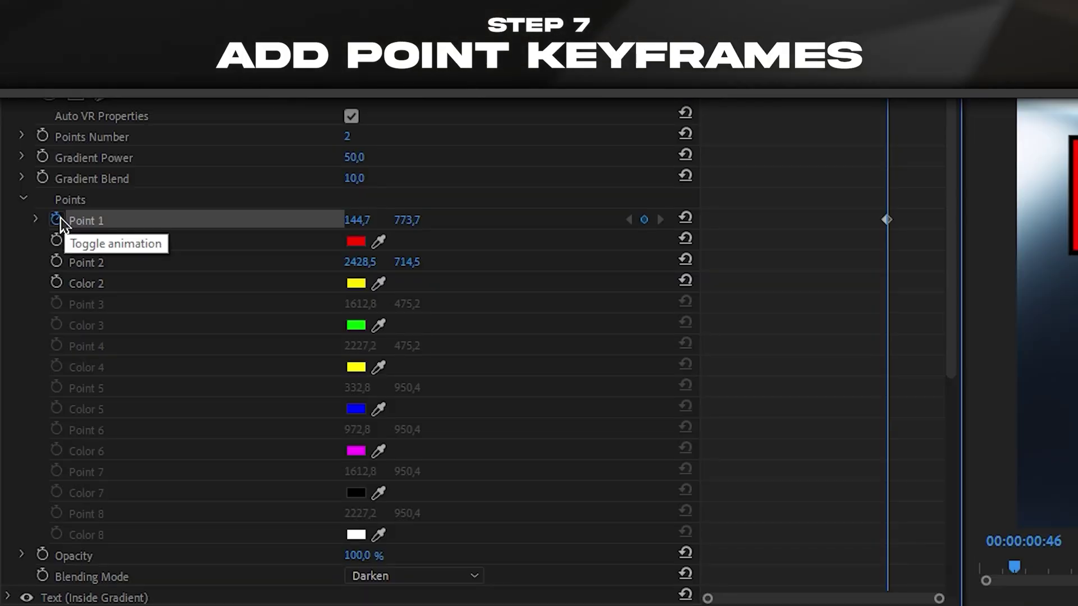
Animate the two gradient points to swap sides, move their closing keyframes to the clip's end, and preview the result.
left_click(56, 262)
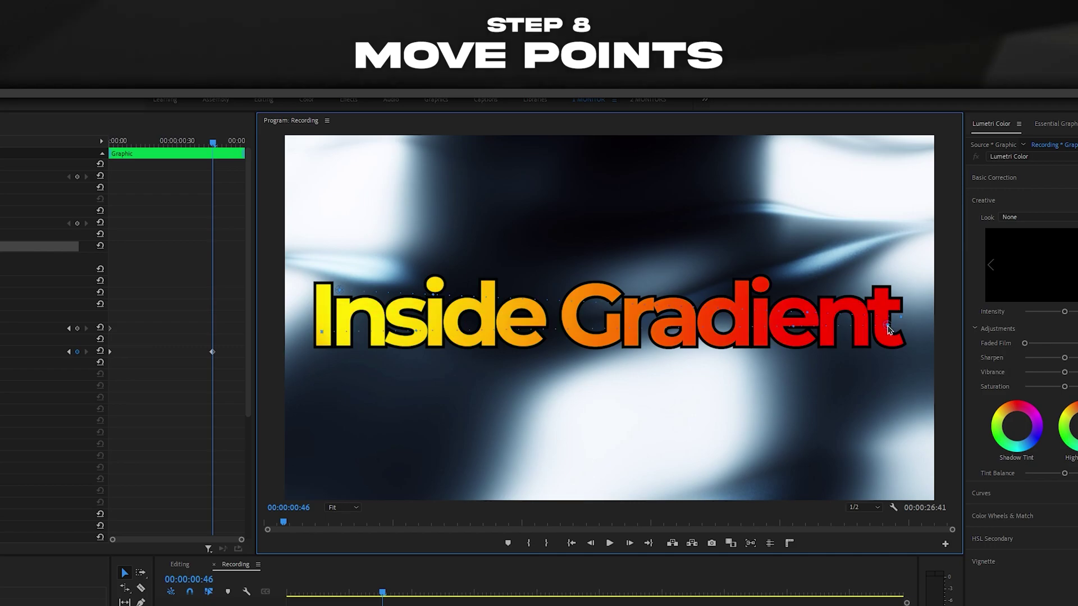
left_click_drag(212, 354, 243, 352)
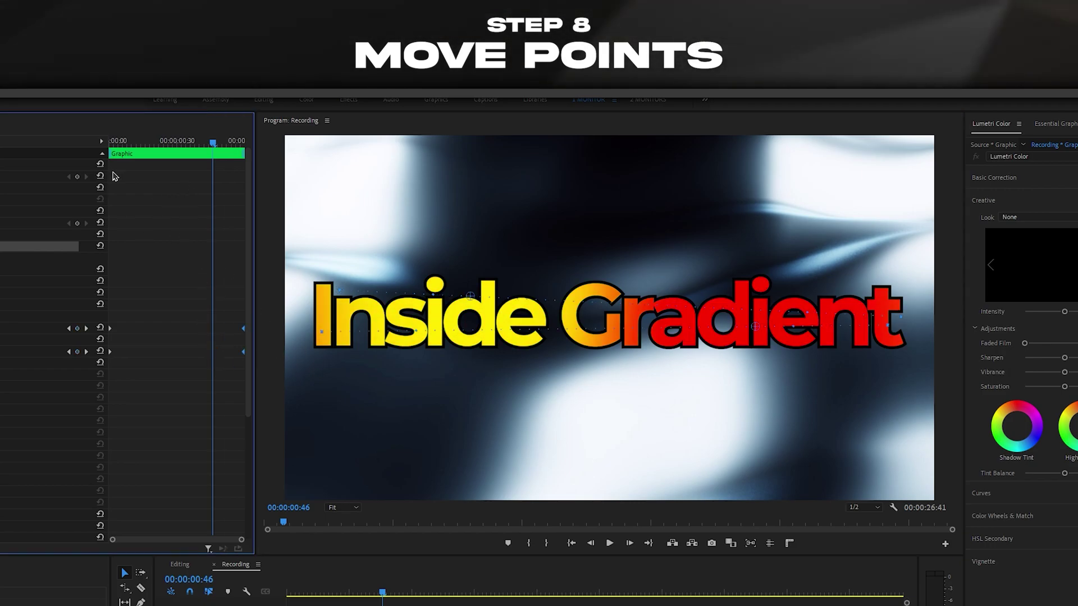
key("space")
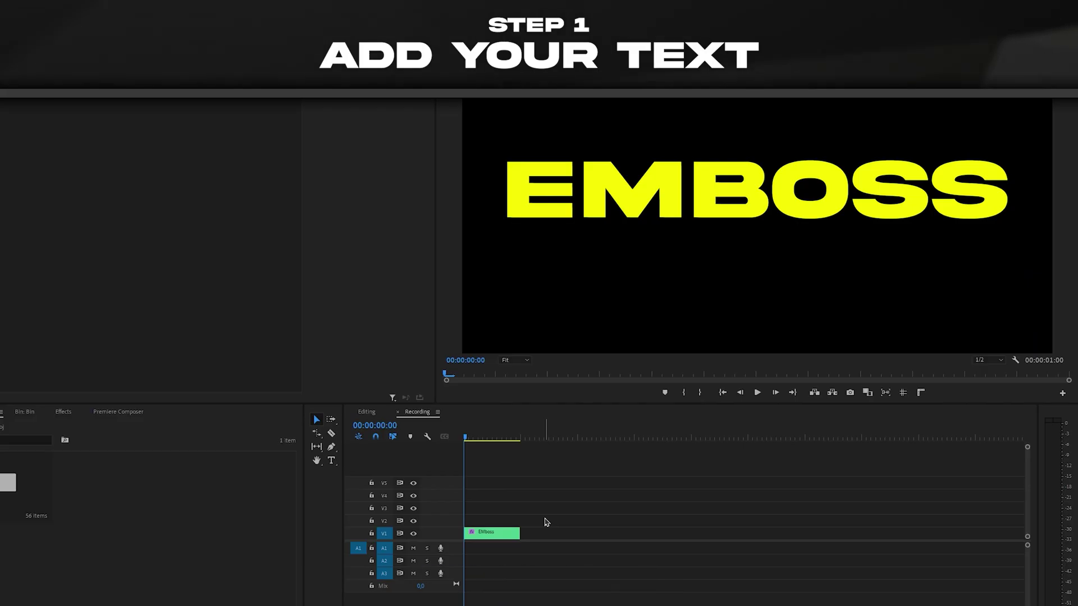
Find the S_EmbossShiny effect and apply it to the Emboss title clip.
left_click(64, 414)
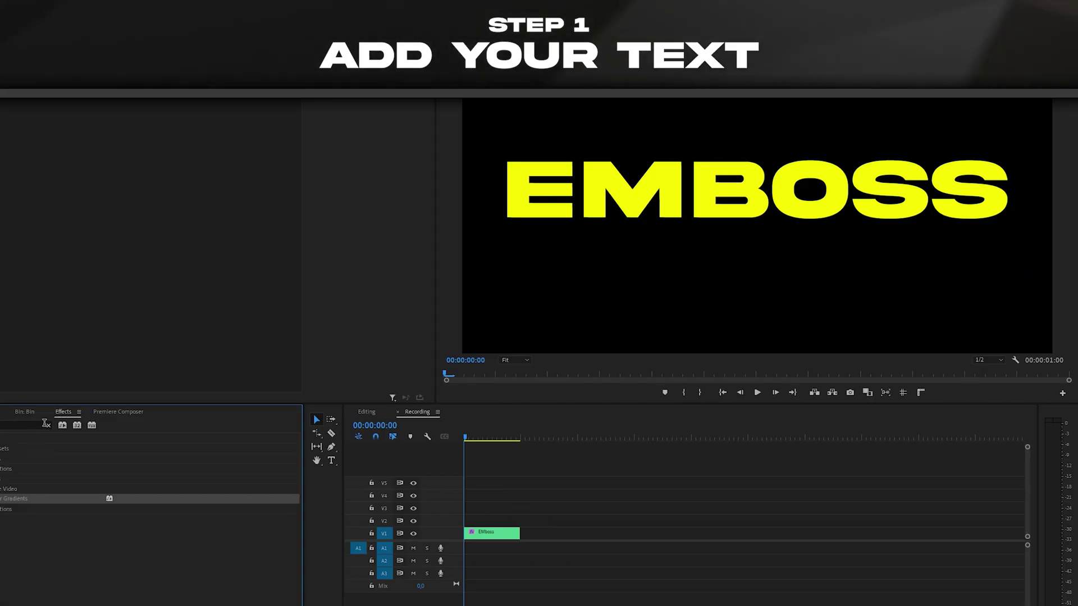
left_click(35, 425)
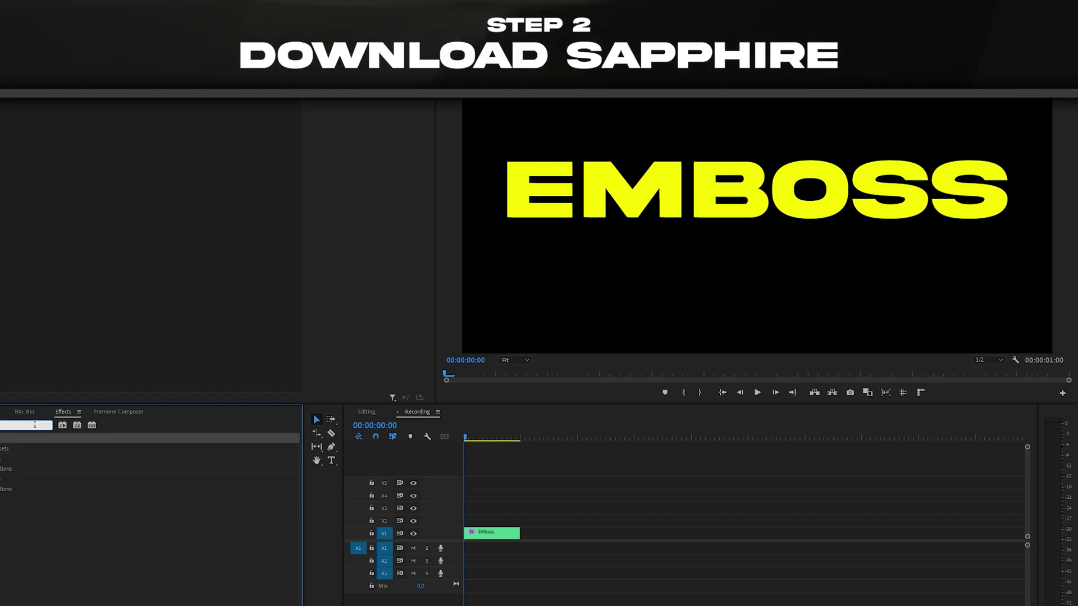
type("S_")
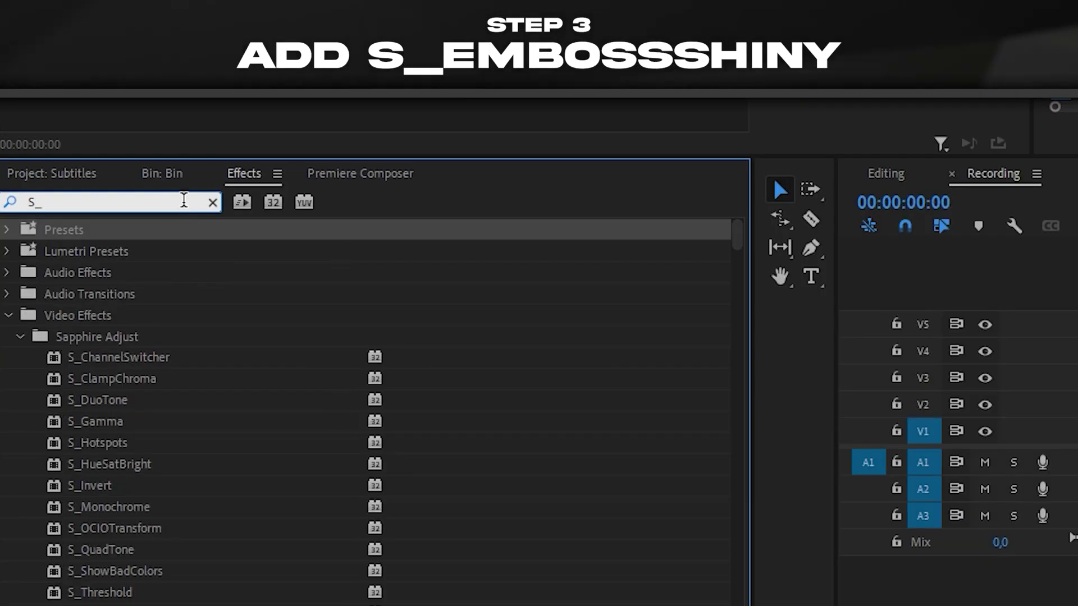
type("embo")
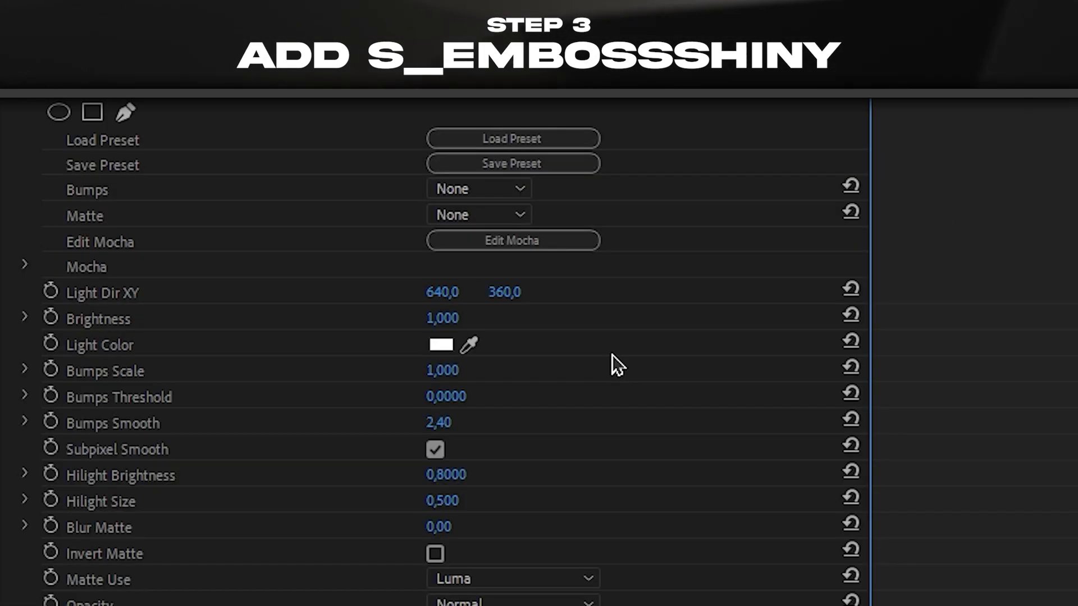
Reduce the Bumps Smooth value of the emboss effect on the Emboss title.
scroll(612, 355, "down", 3)
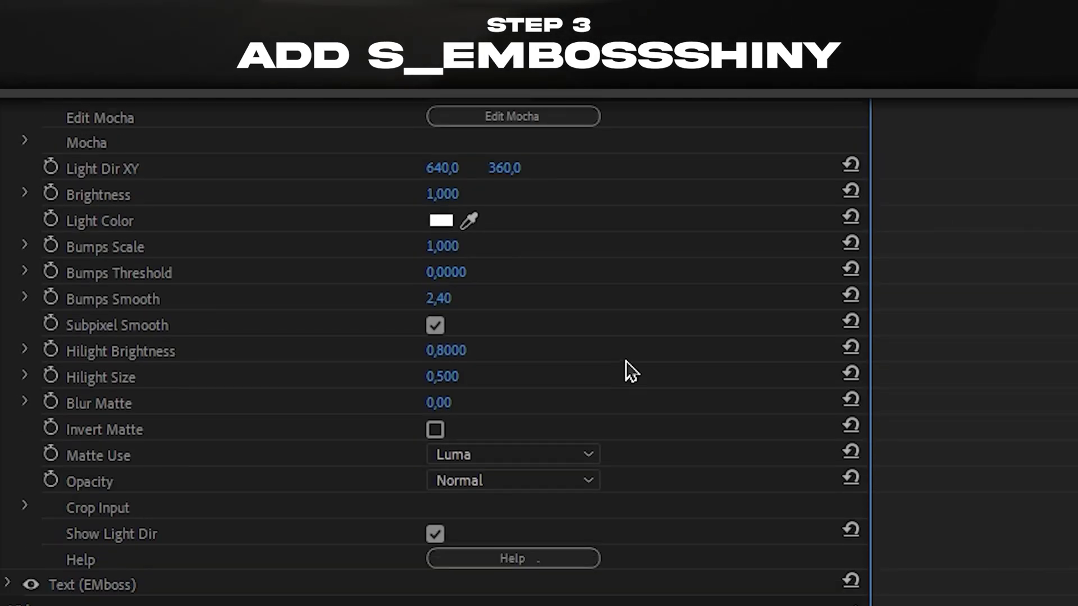
scroll(626, 360, "up", 3)
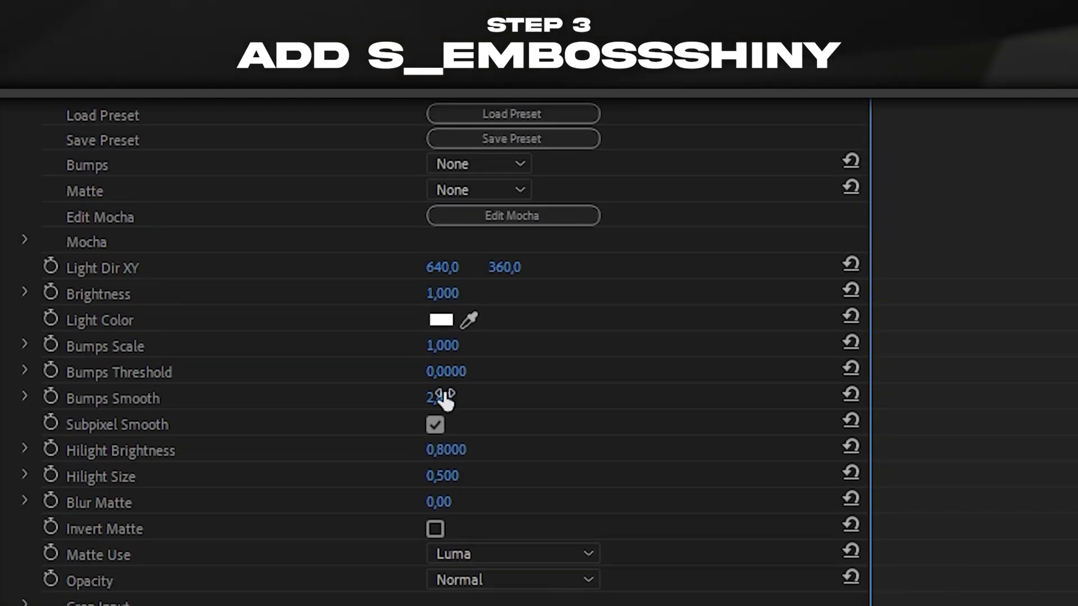
left_click_drag(443, 398, 417, 398)
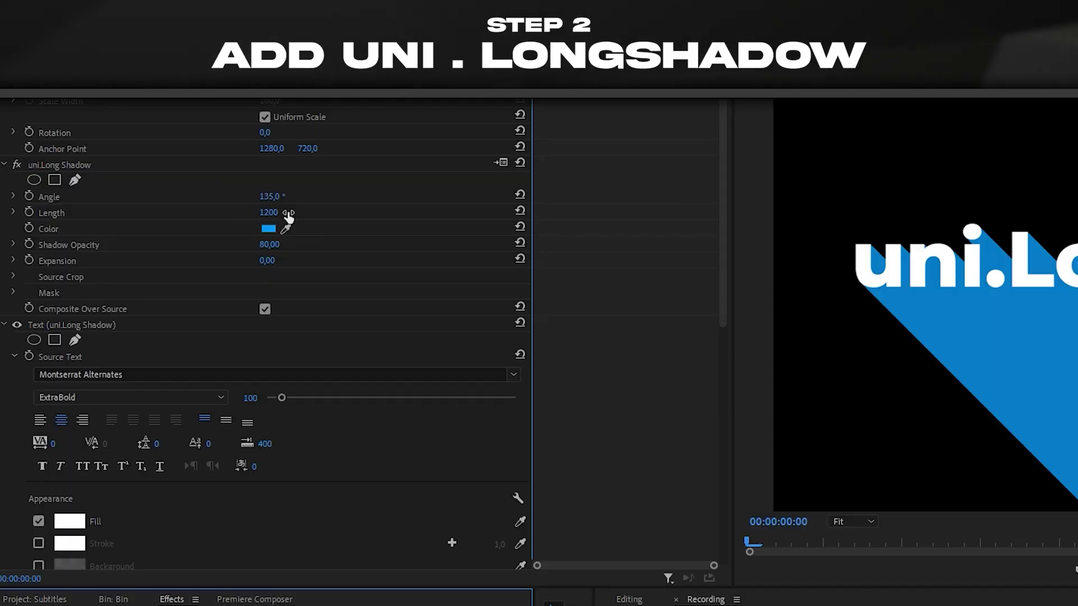
Shorten the Length of the uni.Long Shadow effect on the title.
left_click(93, 169)
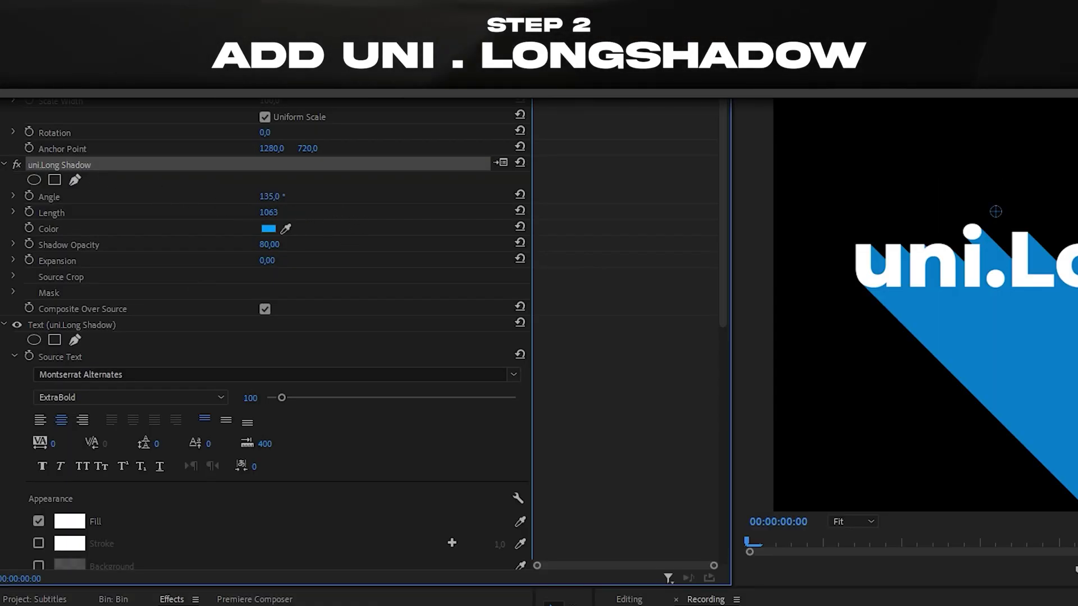
left_click_drag(268, 212, 247, 212)
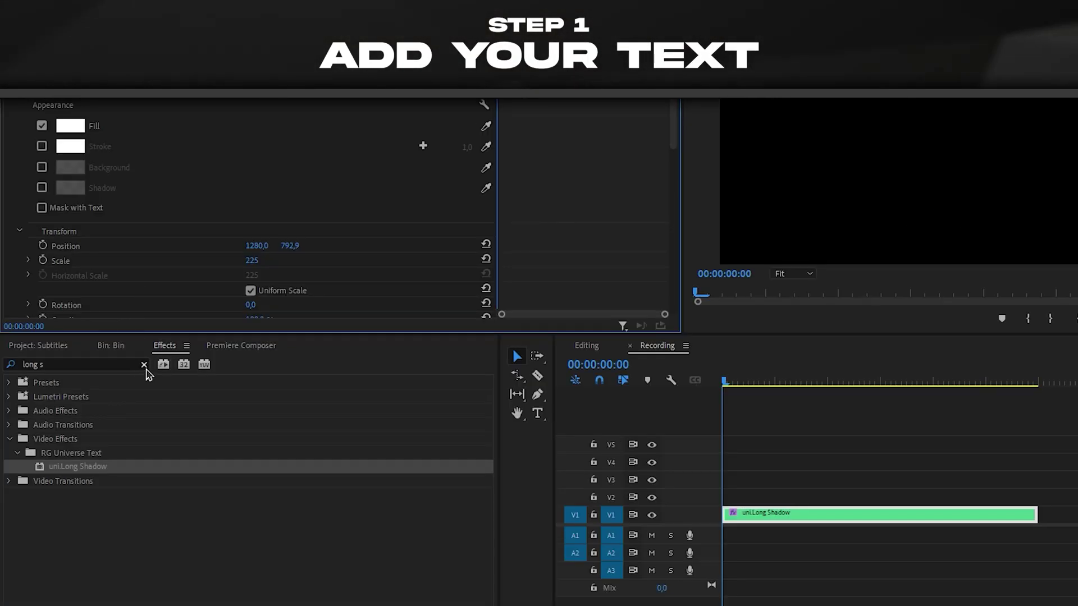
Give the uni.Long Shadow title a Drop Shadow with a distance of 1 and paste the copied effect onto the clip.
left_click(144, 365)
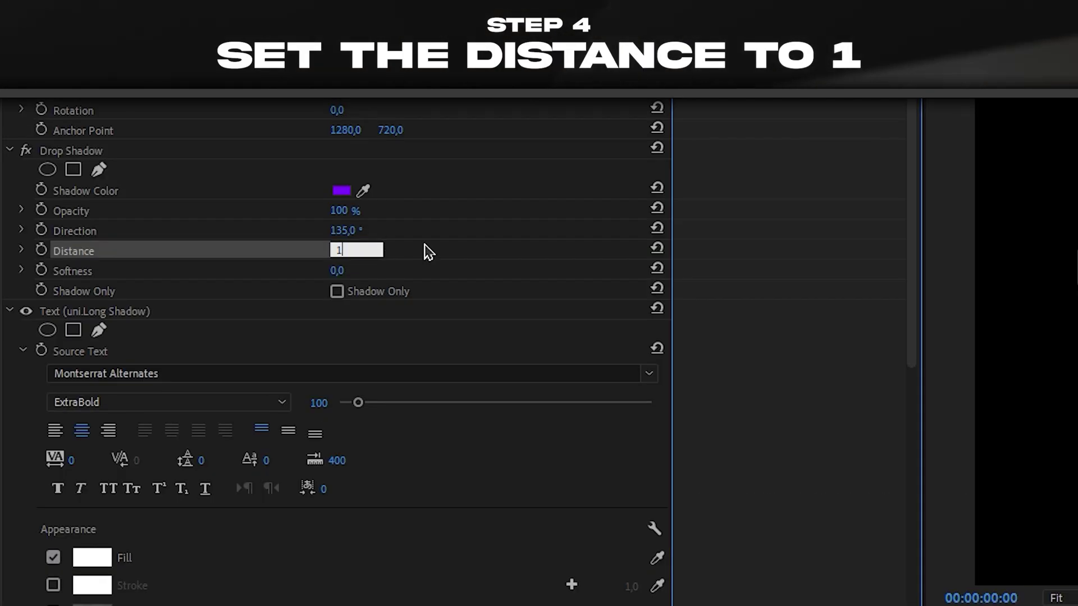
key("Return")
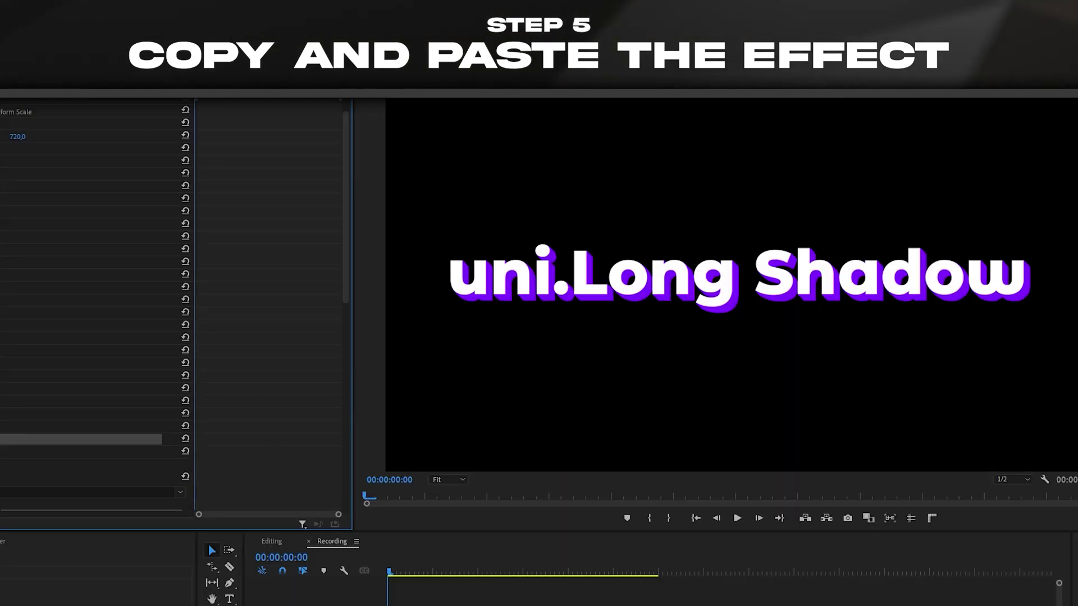
left_click(446, 480)
left_click(499, 467)
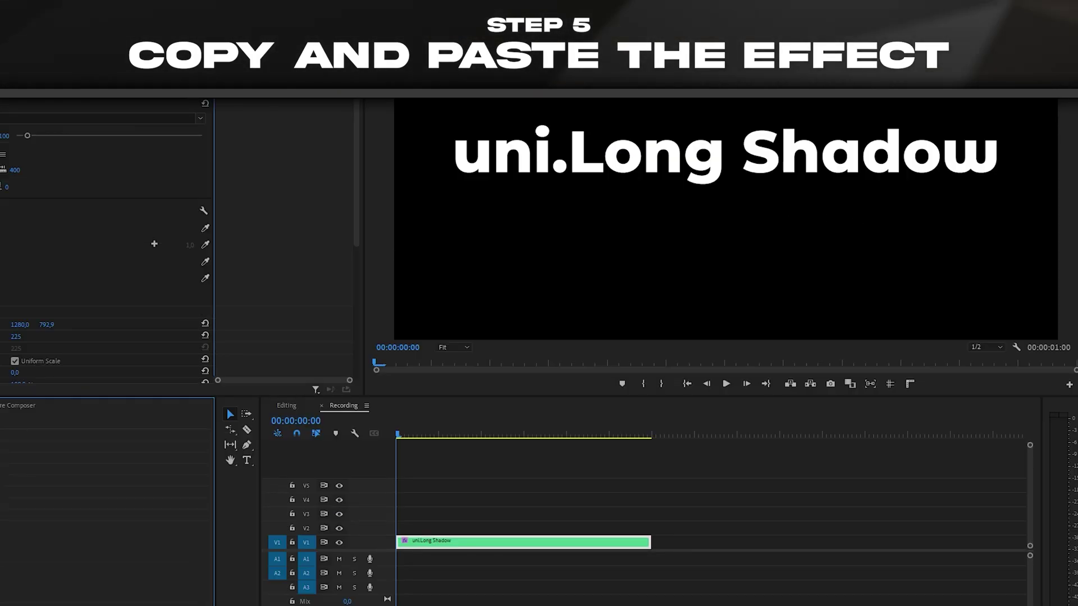
left_click(450, 542)
key("ctrl+v")
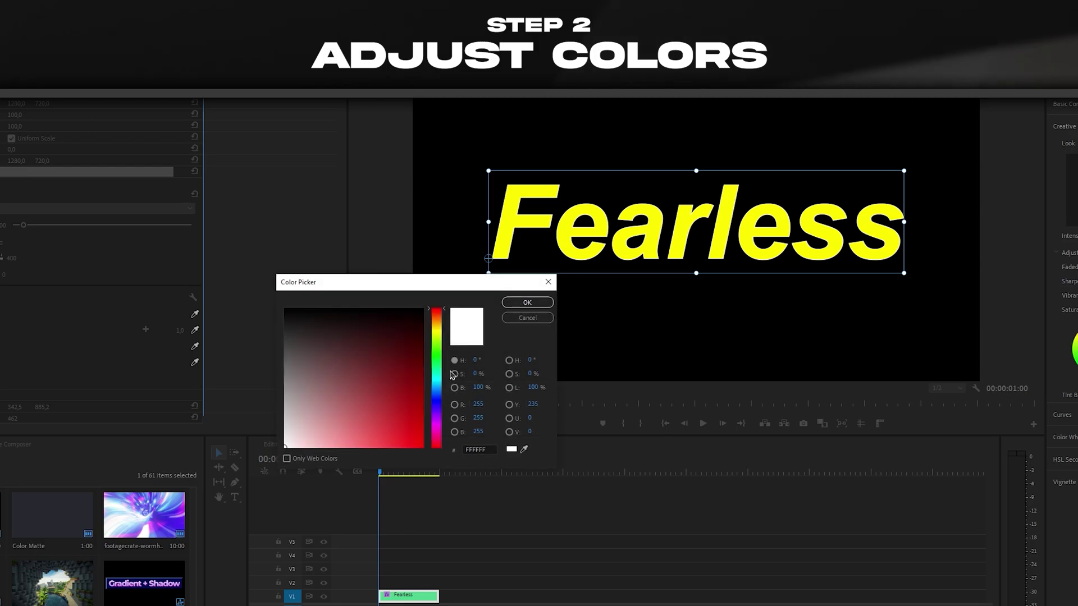
Give the Fearless title a dark blue stroke 10 wide and find the uni.Long Shadow effect for it.
left_click(436, 409)
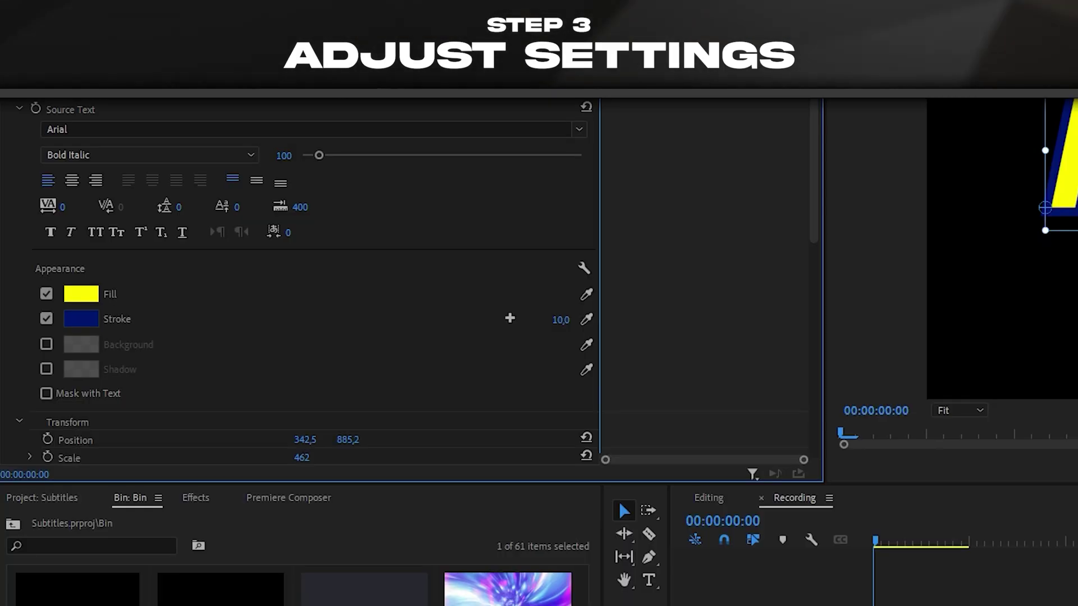
left_click(196, 499)
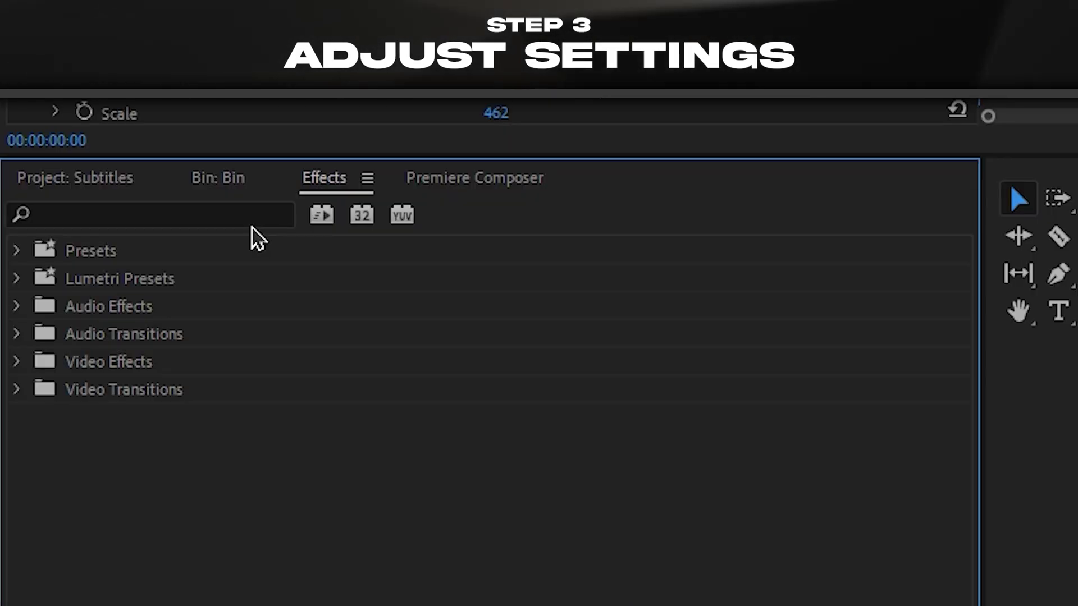
left_click(150, 524)
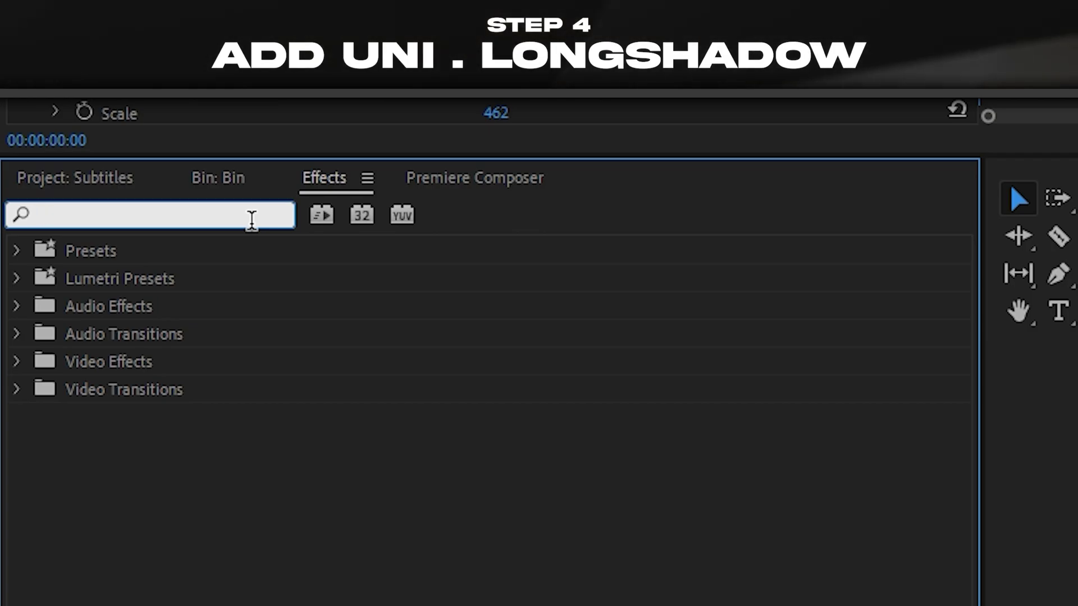
type("long")
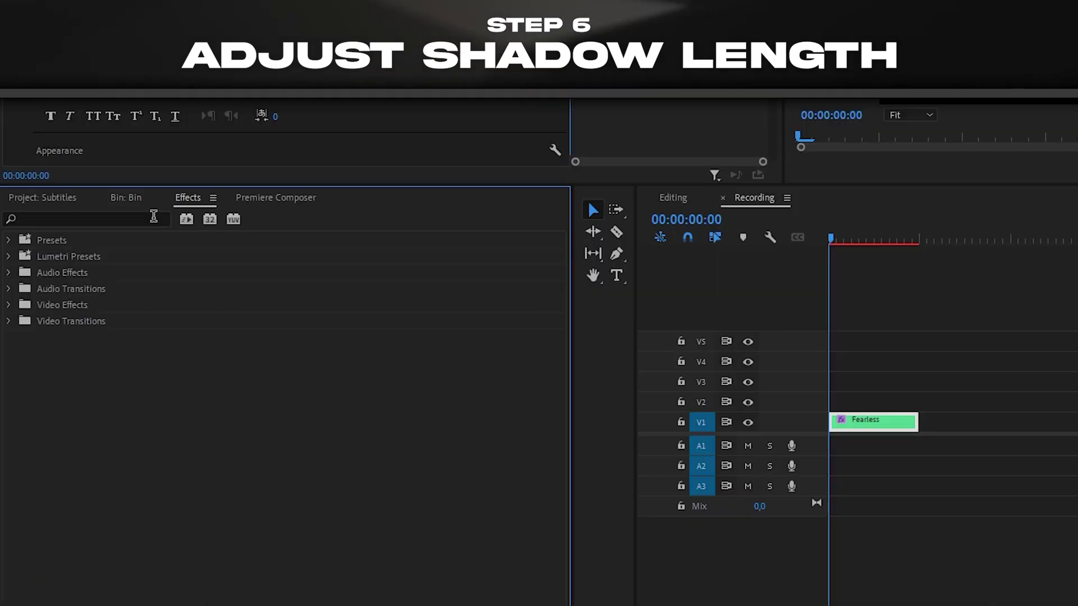
Find the S_Glow effect and apply it to the Fearless title clip.
left_click(153, 218)
type("s")
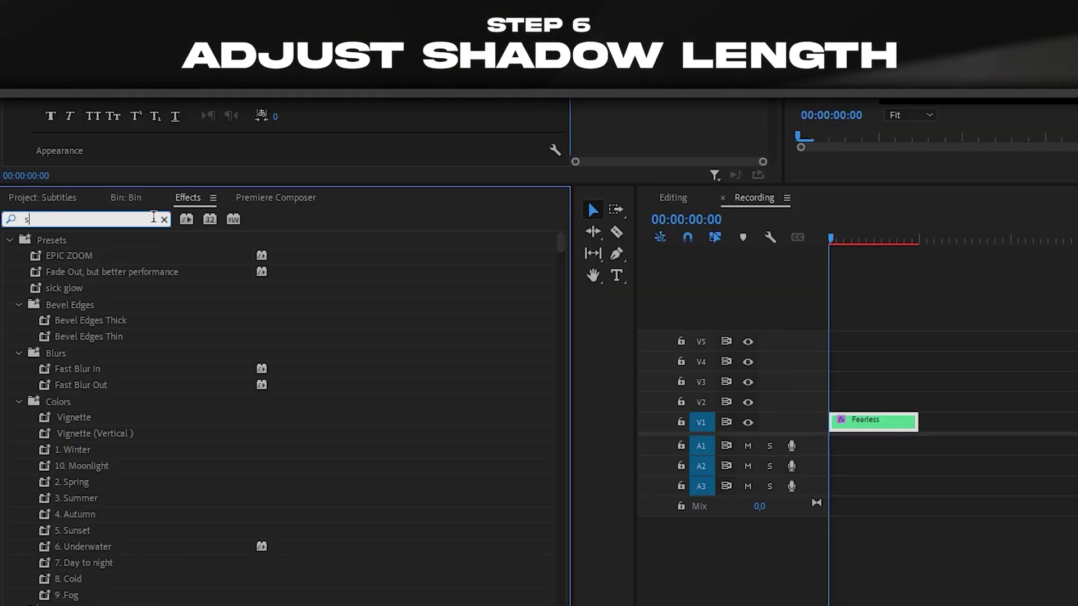
type("_glow")
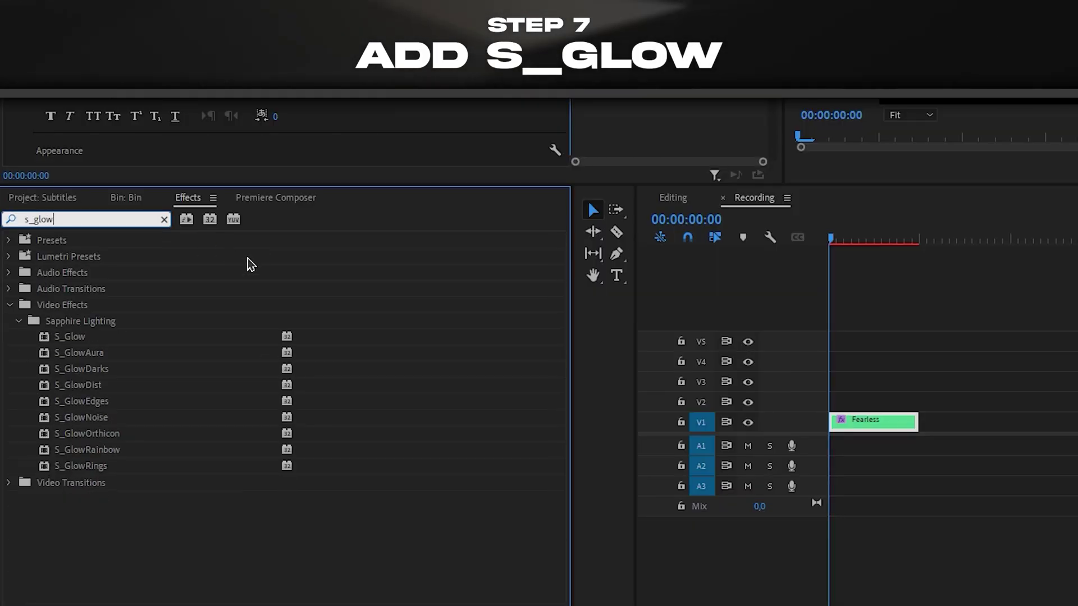
left_click_drag(69, 337, 971, 491)
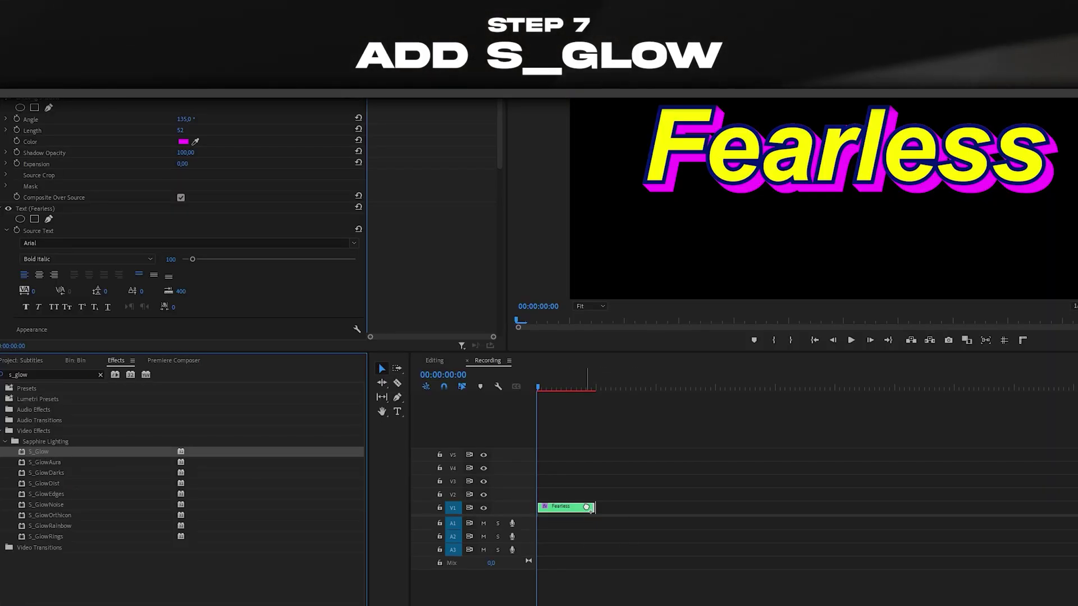
left_click_drag(587, 507, 587, 507)
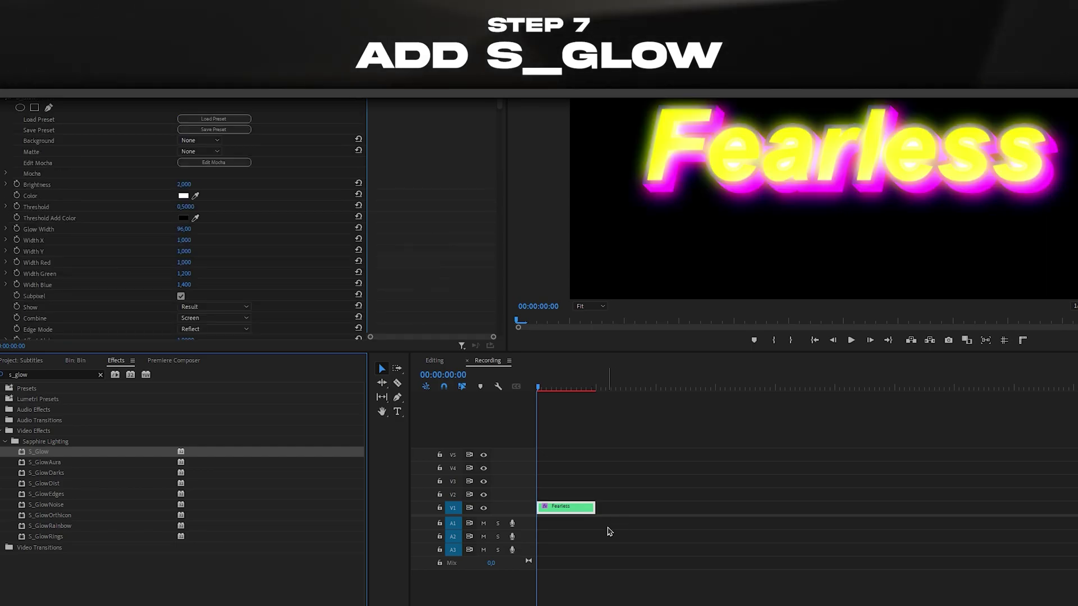